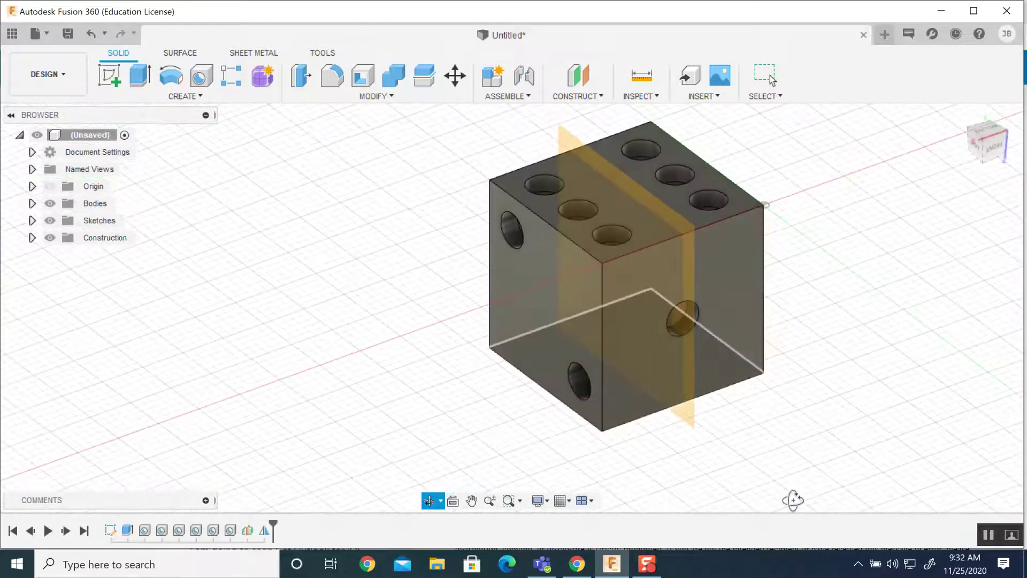
Hide the mirror construction plane so only the die and its drilled pips show.
key(Escape)
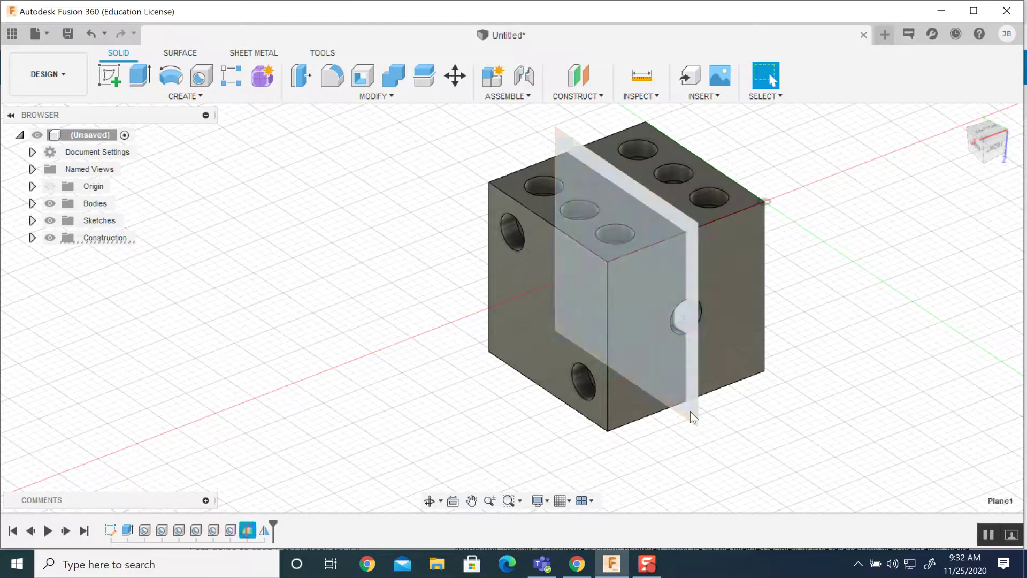
click(691, 411)
right_click(691, 408)
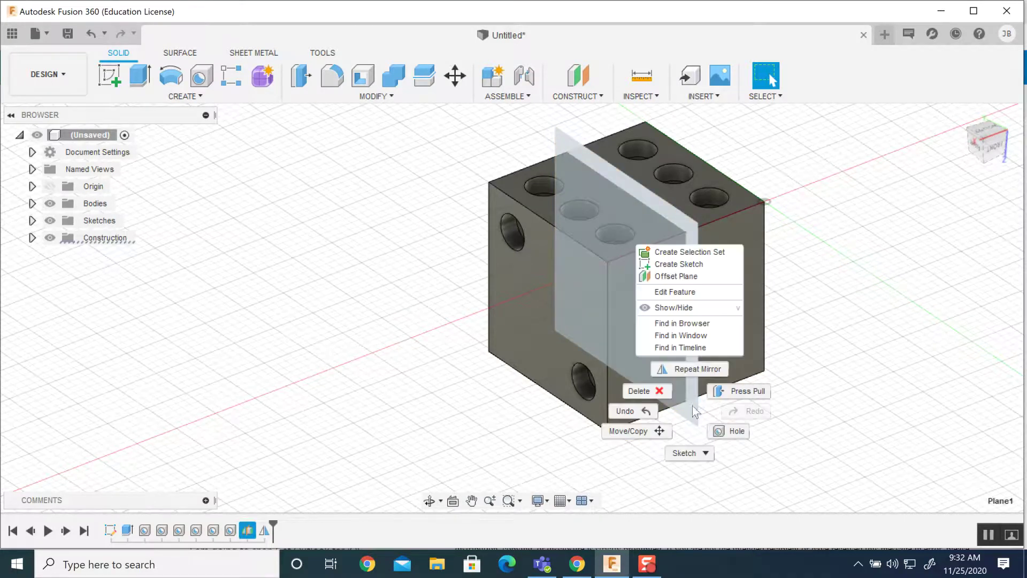
click(691, 307)
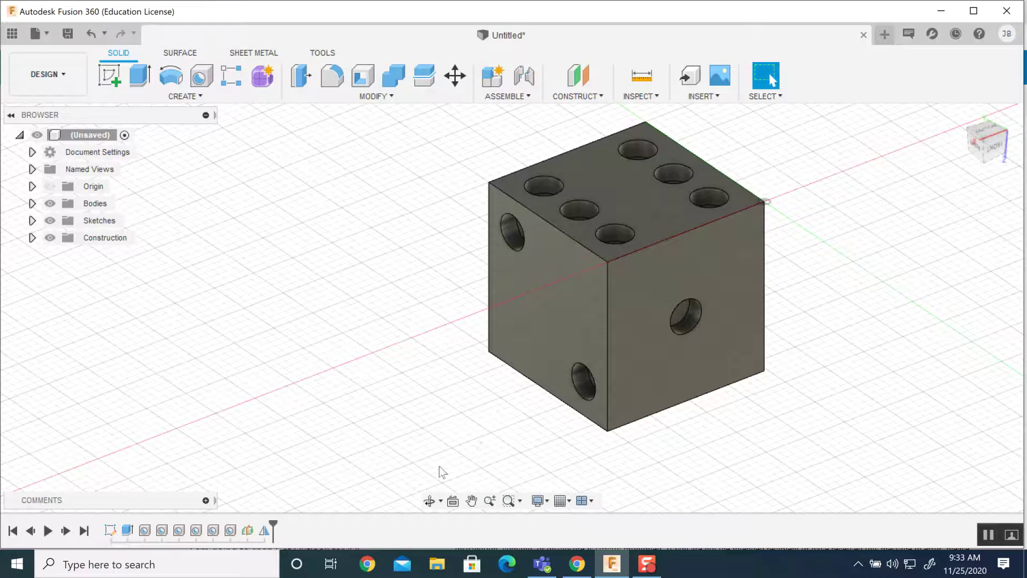
drag(275, 522, 239, 527)
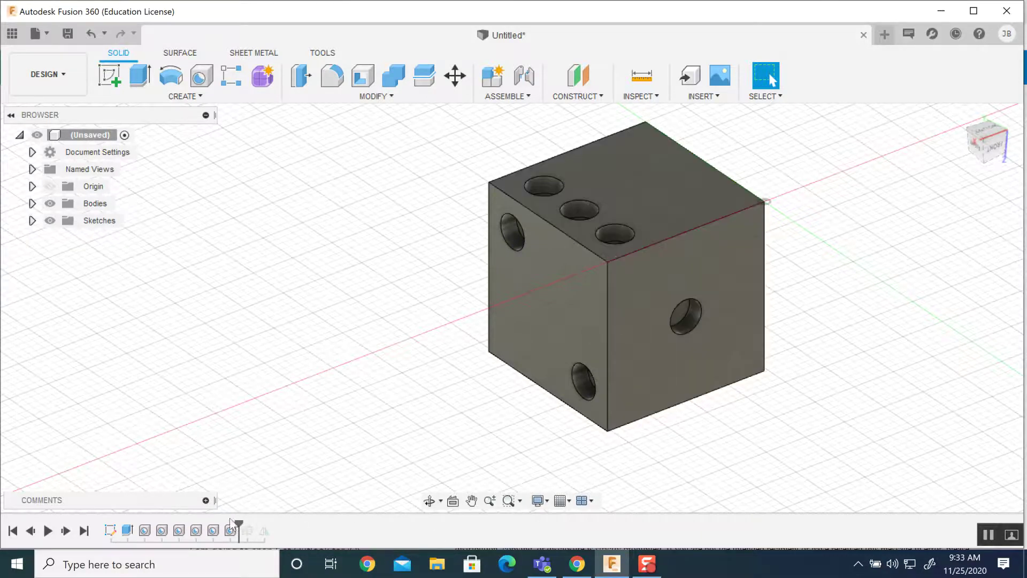
drag(237, 523, 273, 526)
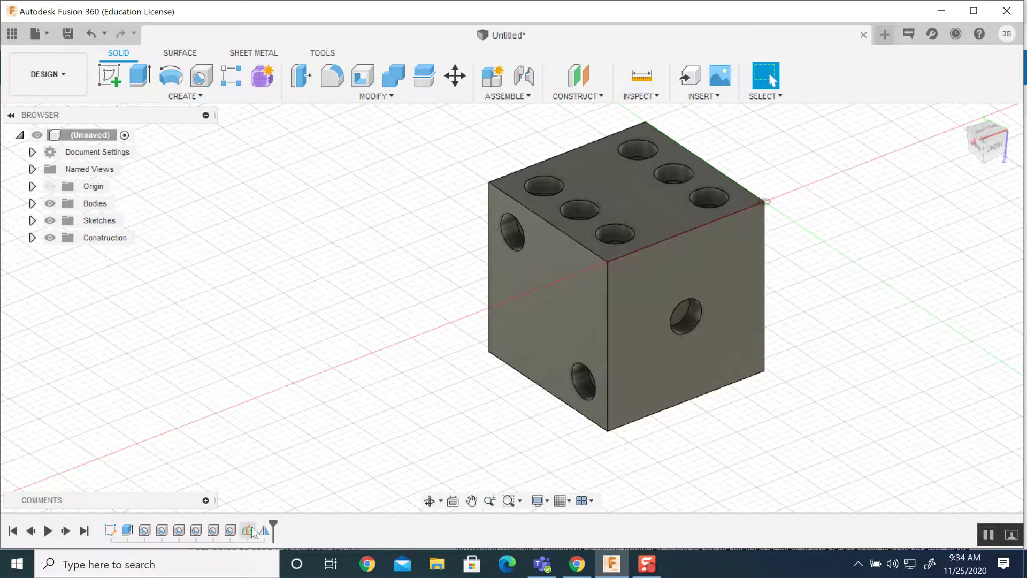
Roll the timeline back to the first hole and delete the Hole1 feature.
drag(264, 527, 136, 527)
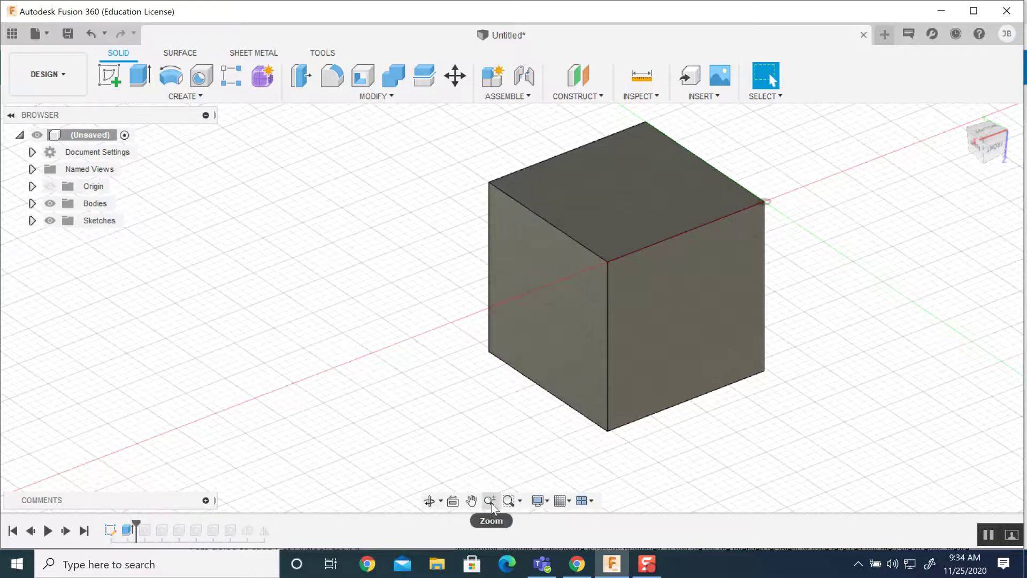
drag(136, 527, 144, 523)
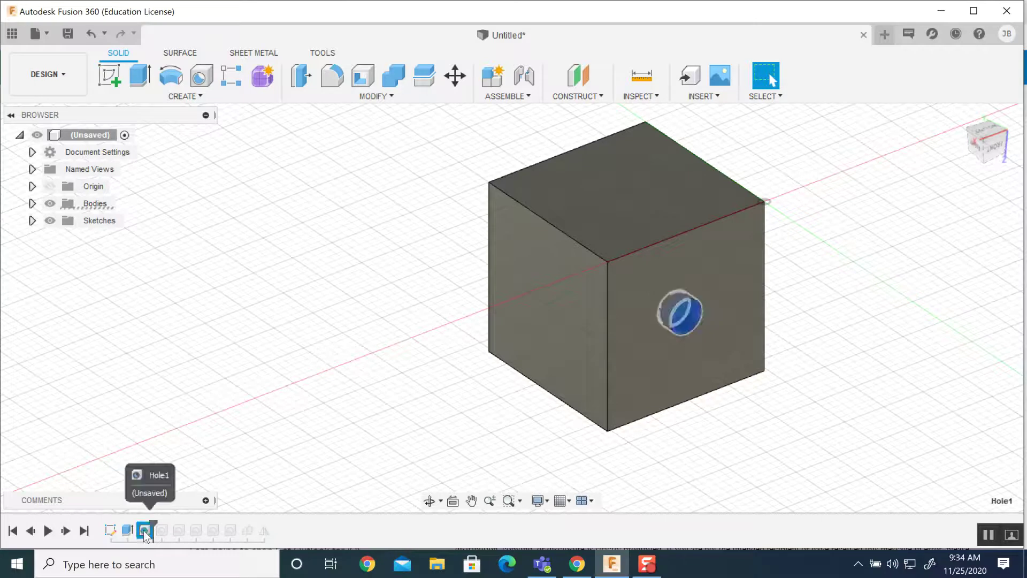
click(146, 531)
right_click(146, 532)
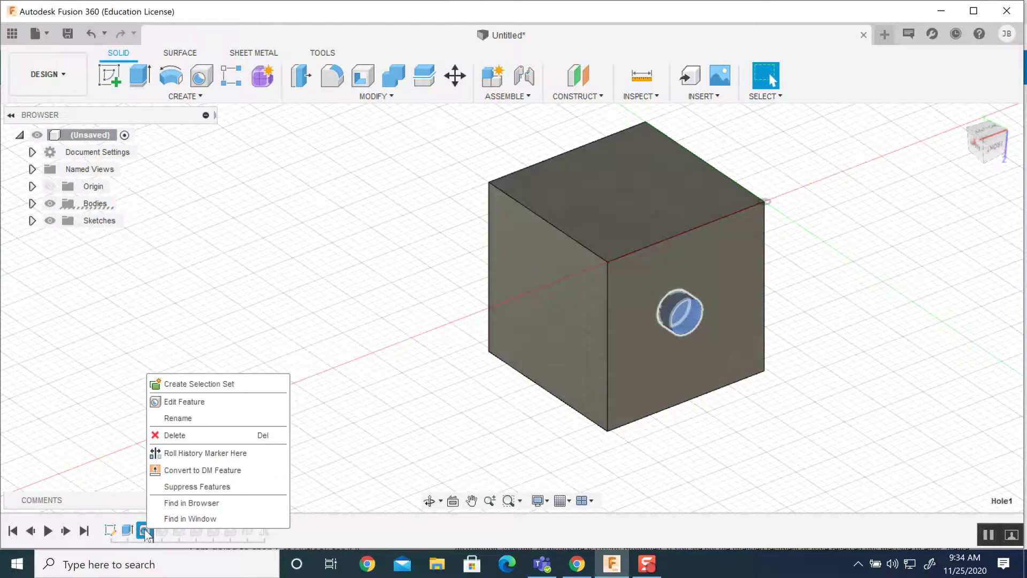
click(170, 435)
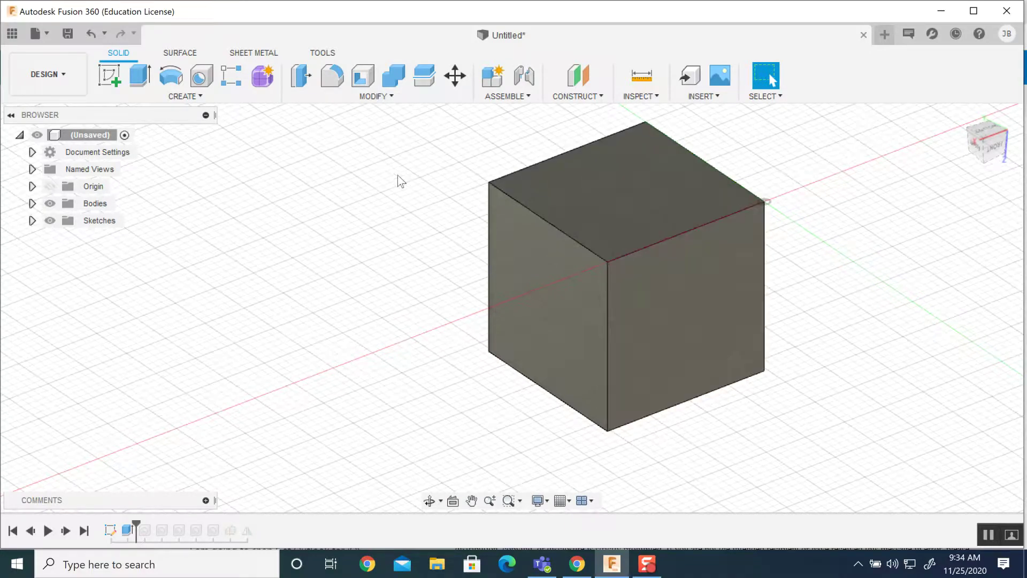
click(217, 95)
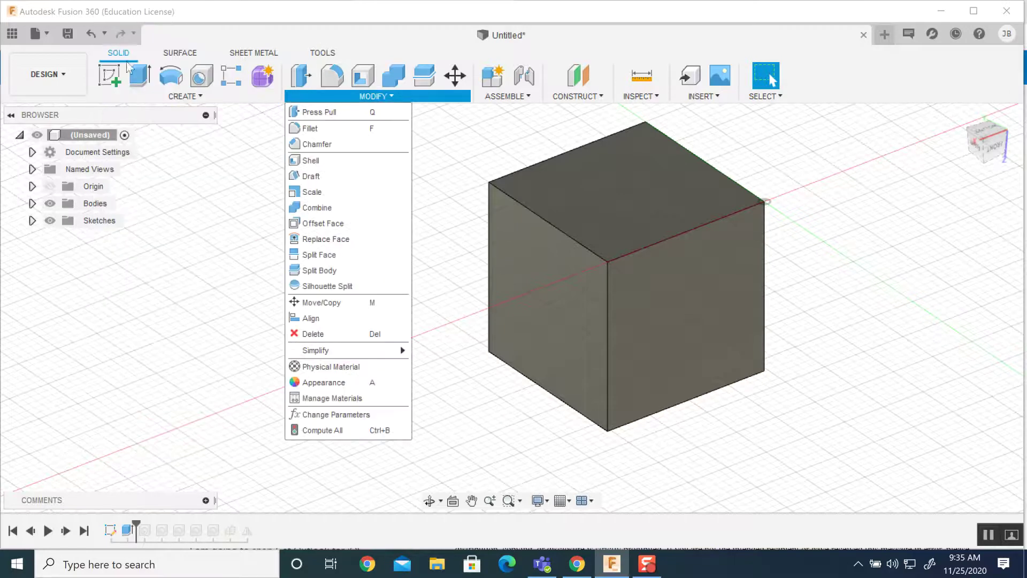
Start a sketch on the cube's front face and place a text box inside its square.
click(109, 75)
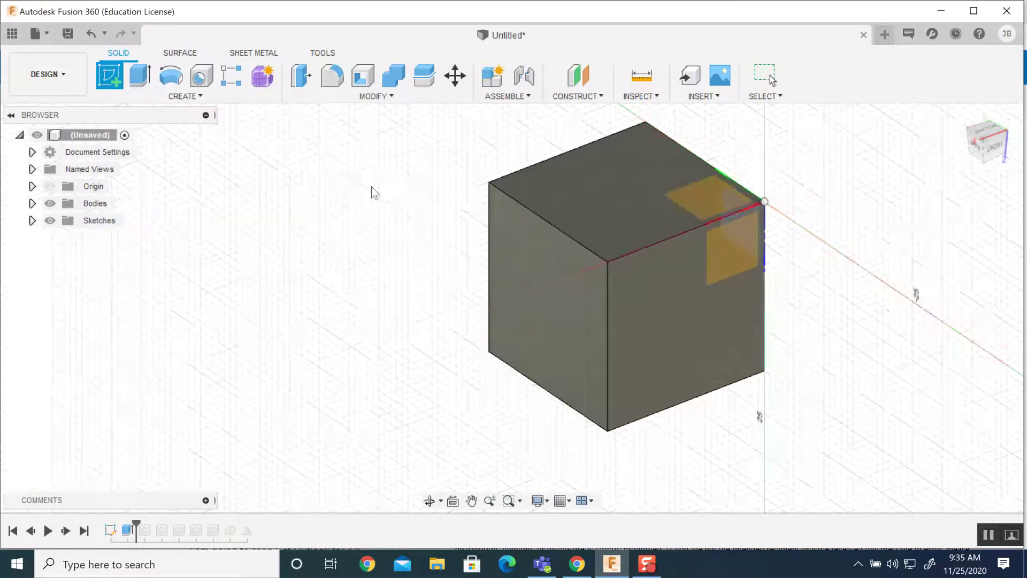
click(688, 318)
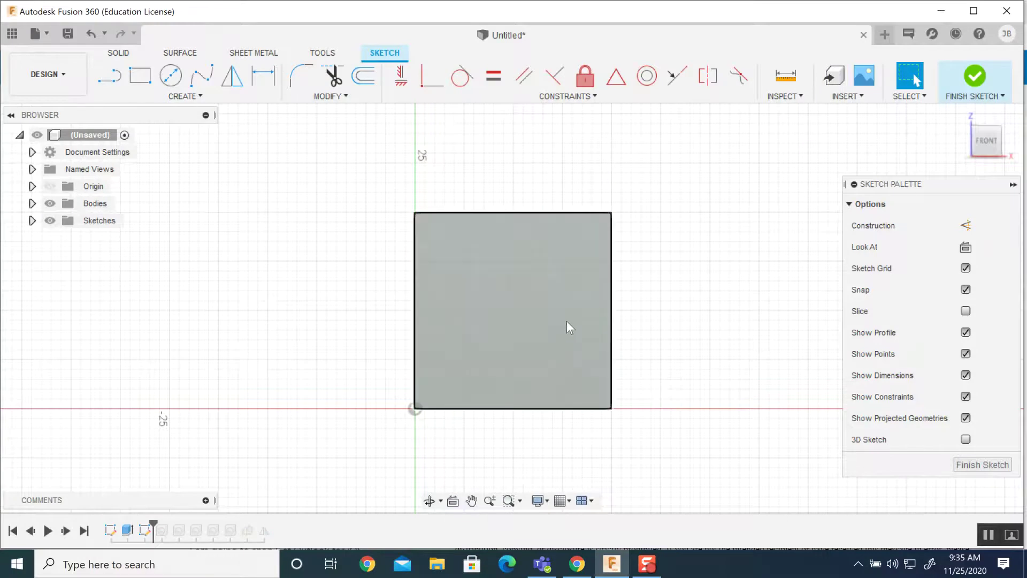
click(184, 98)
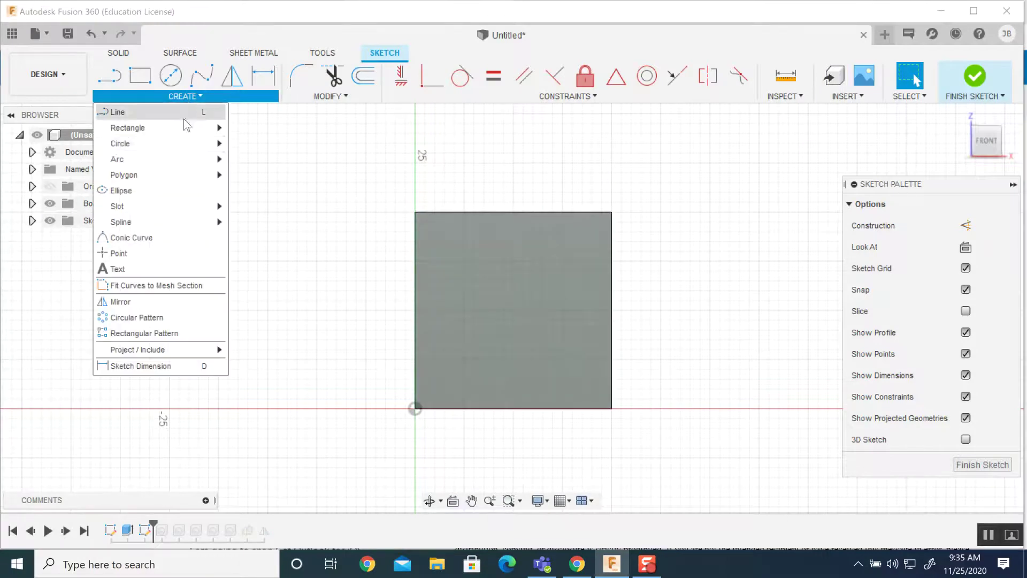
click(146, 271)
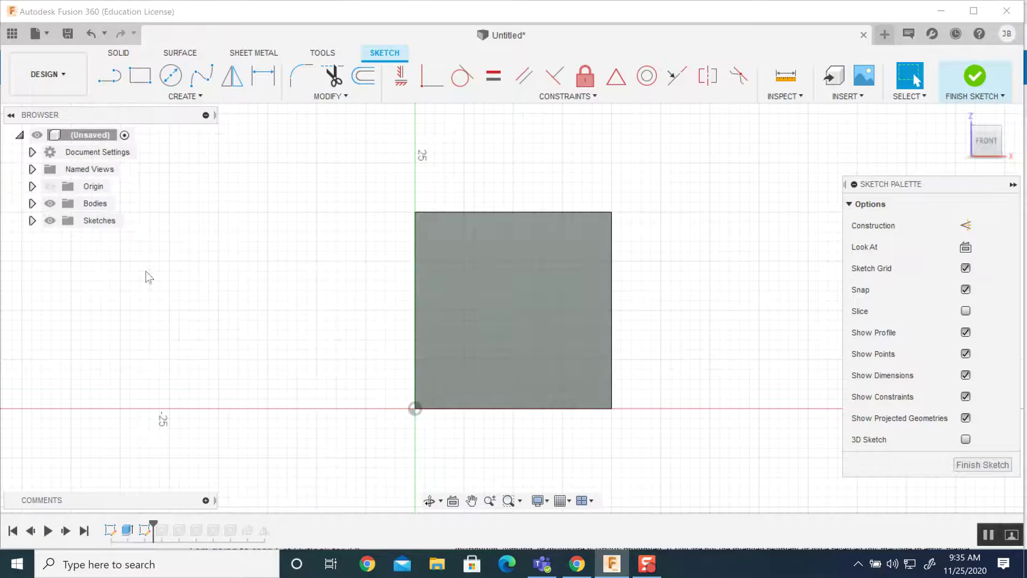
click(453, 270)
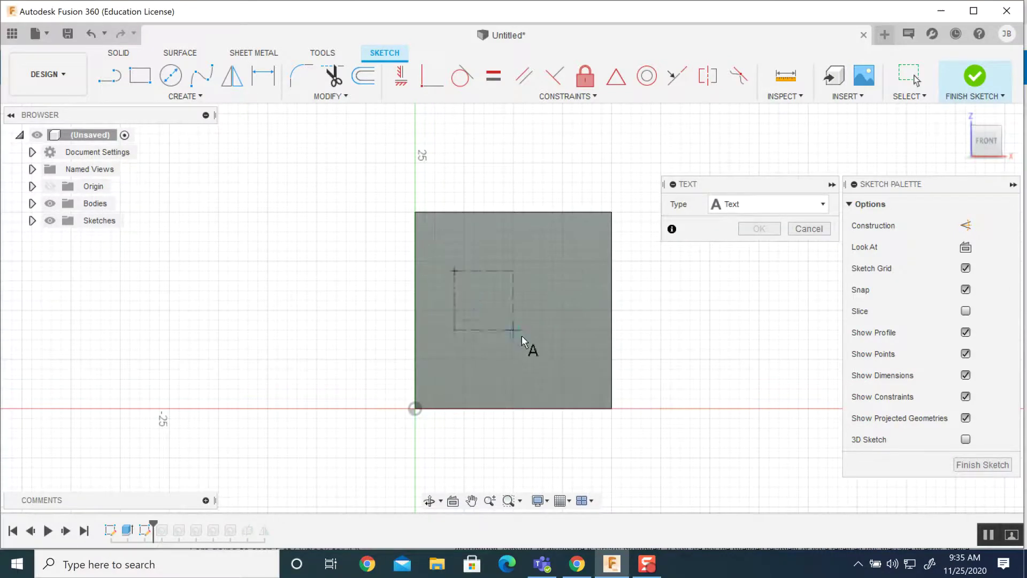
click(563, 367)
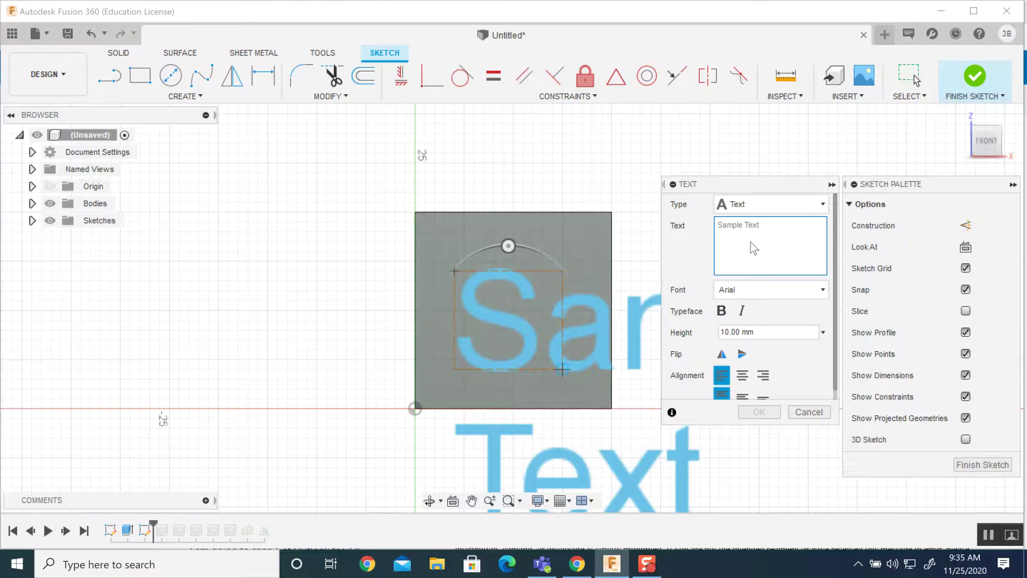
Change the sketch text to 'B' and move it up and right toward the face centre.
text(B)
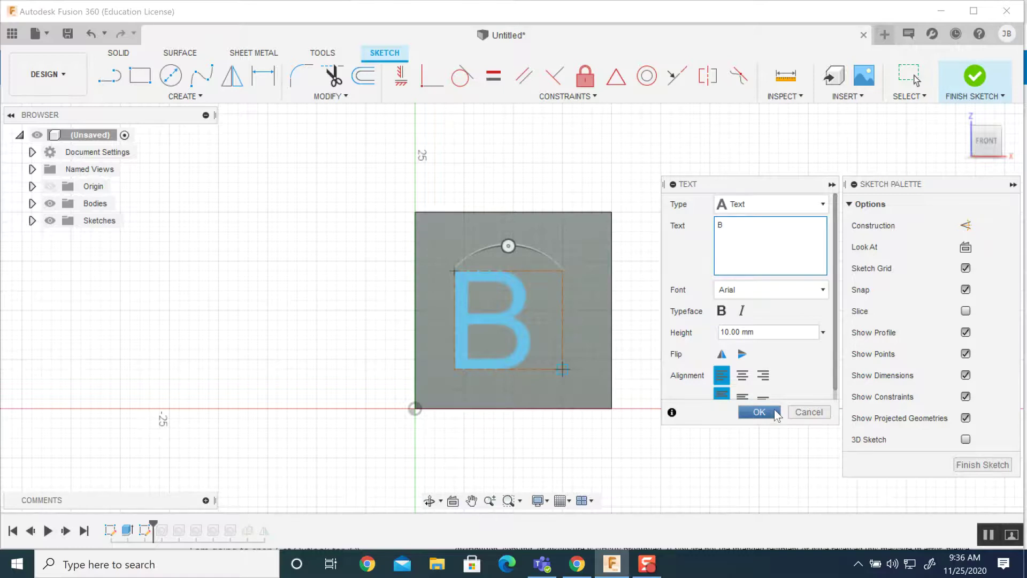
click(765, 413)
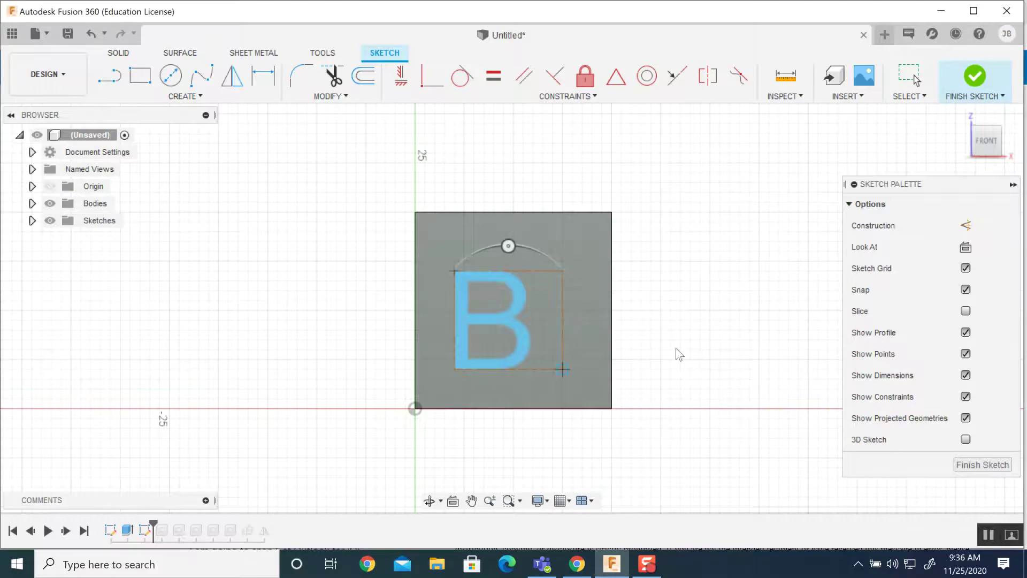
click(398, 284)
drag(497, 318, 521, 309)
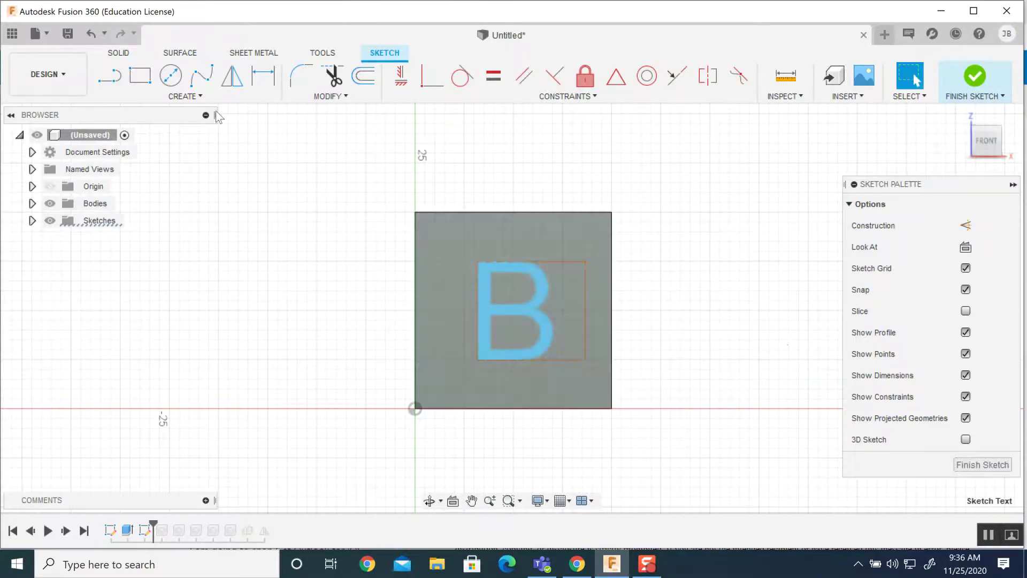
click(203, 98)
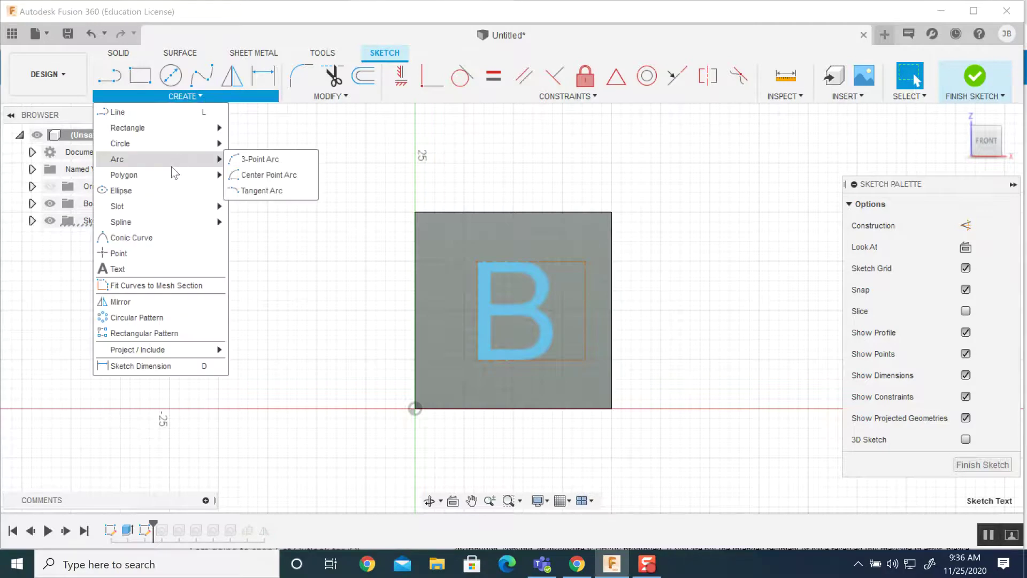
Finish the letter B sketch and return to the 3D cube.
mouse_move(172, 175)
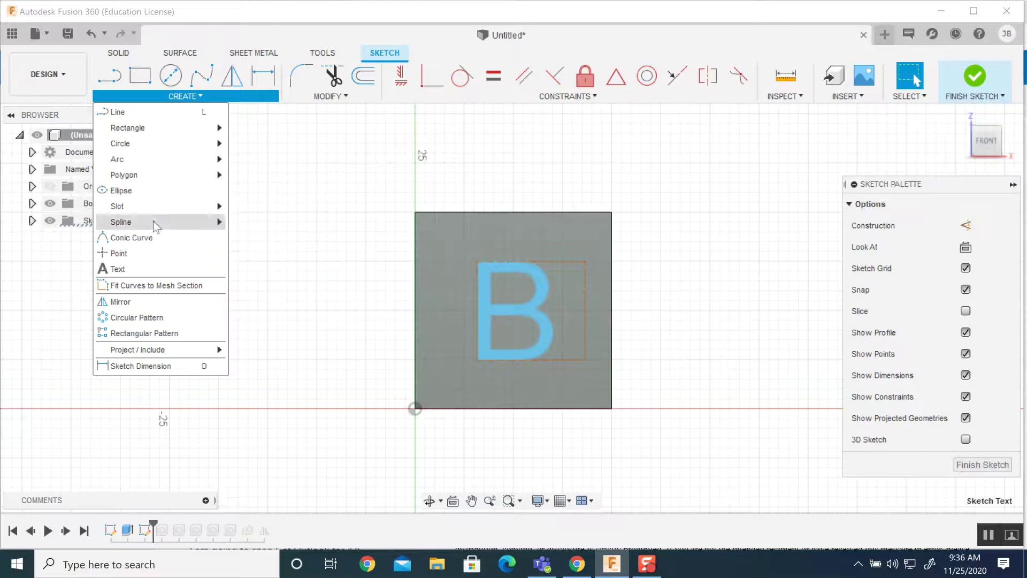
mouse_move(155, 224)
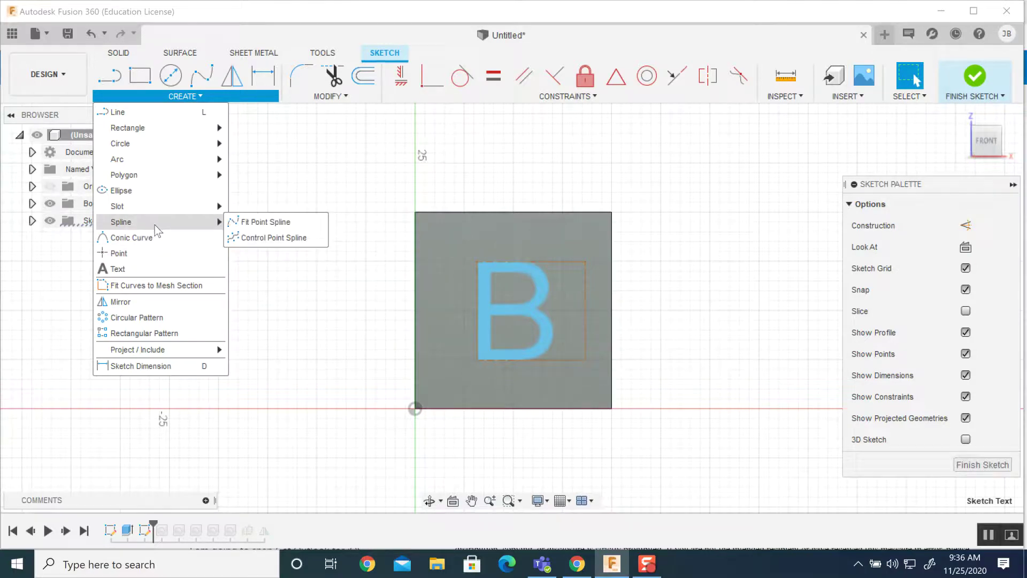
mouse_move(166, 350)
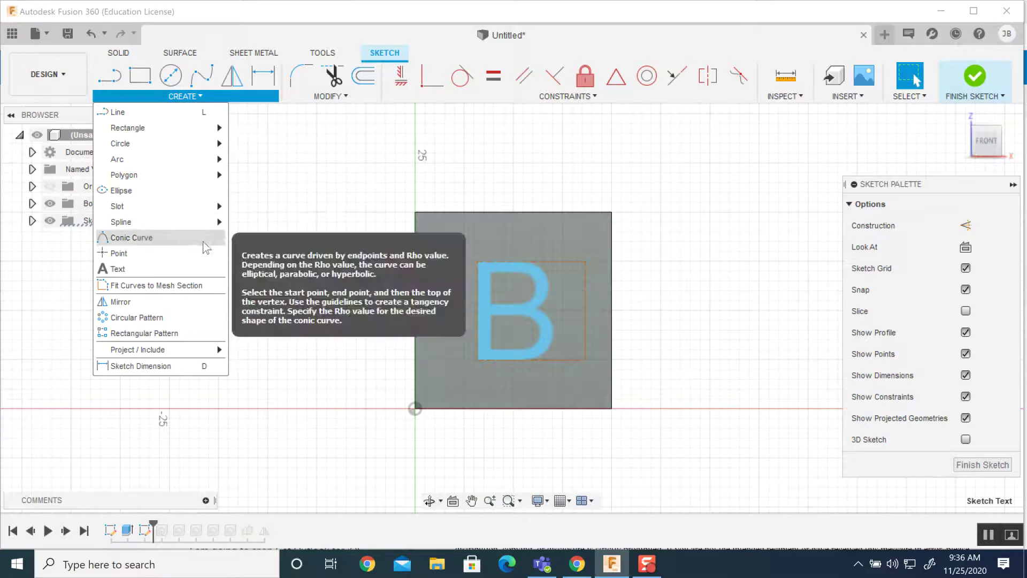
mouse_move(545, 93)
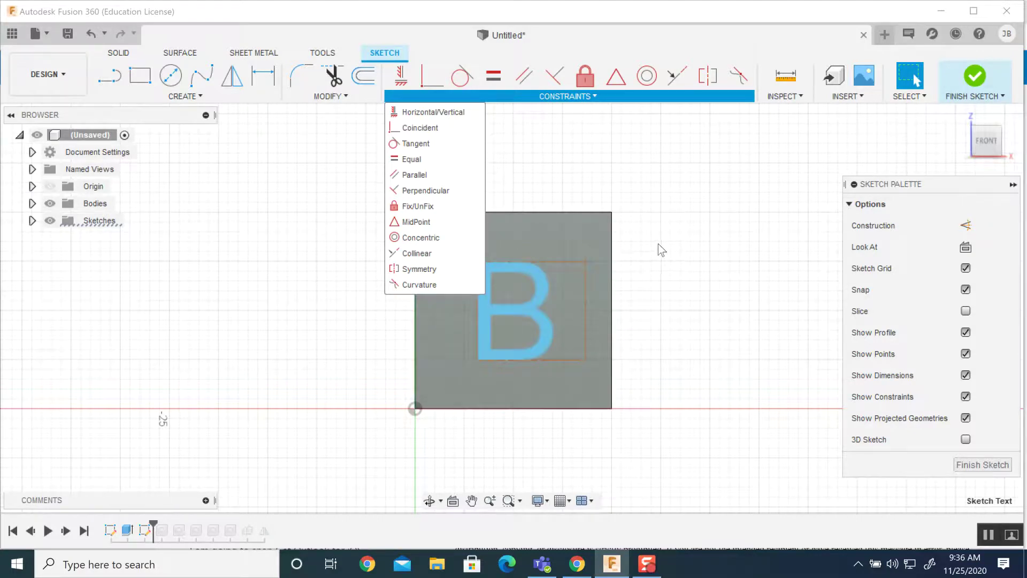
mouse_move(129, 68)
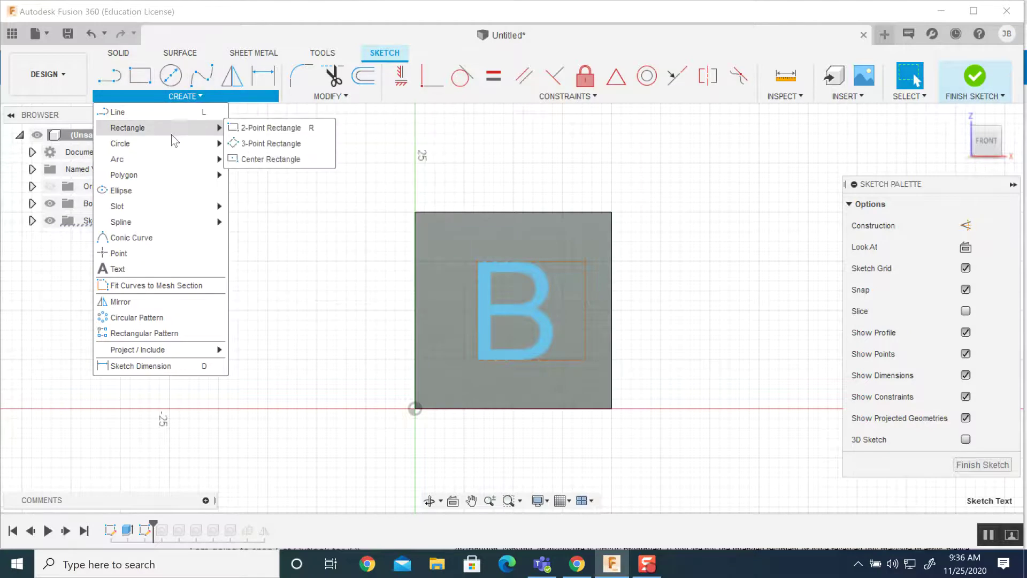
mouse_move(168, 142)
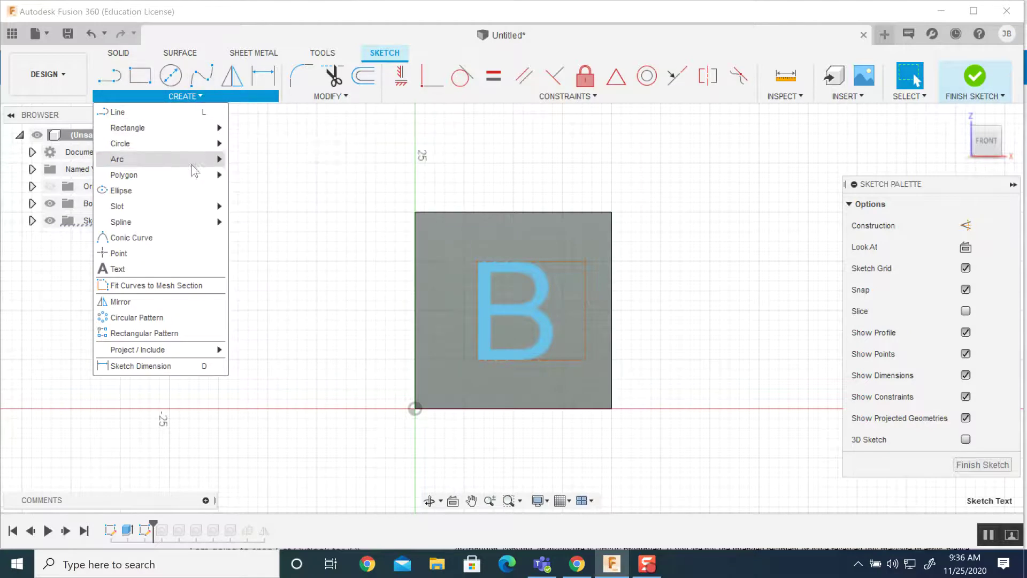
mouse_move(222, 182)
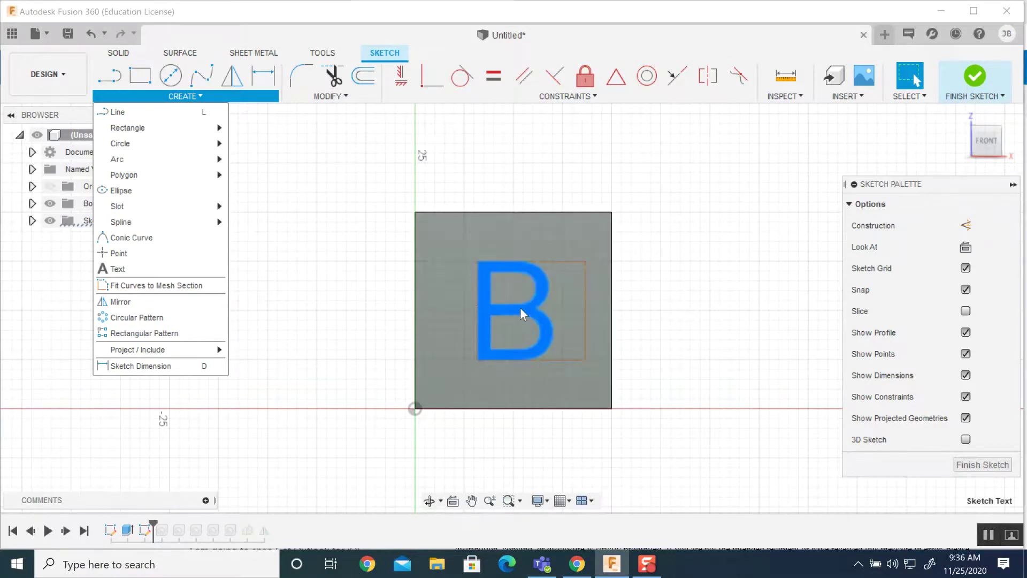
click(977, 82)
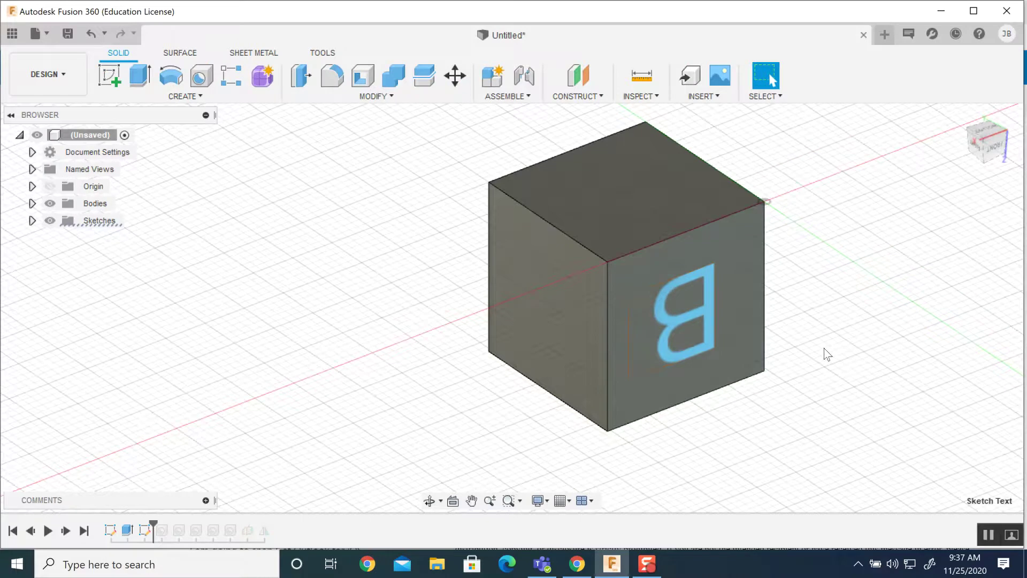
Extrude the B profile as a Cut with distance -2 mm.
click(140, 78)
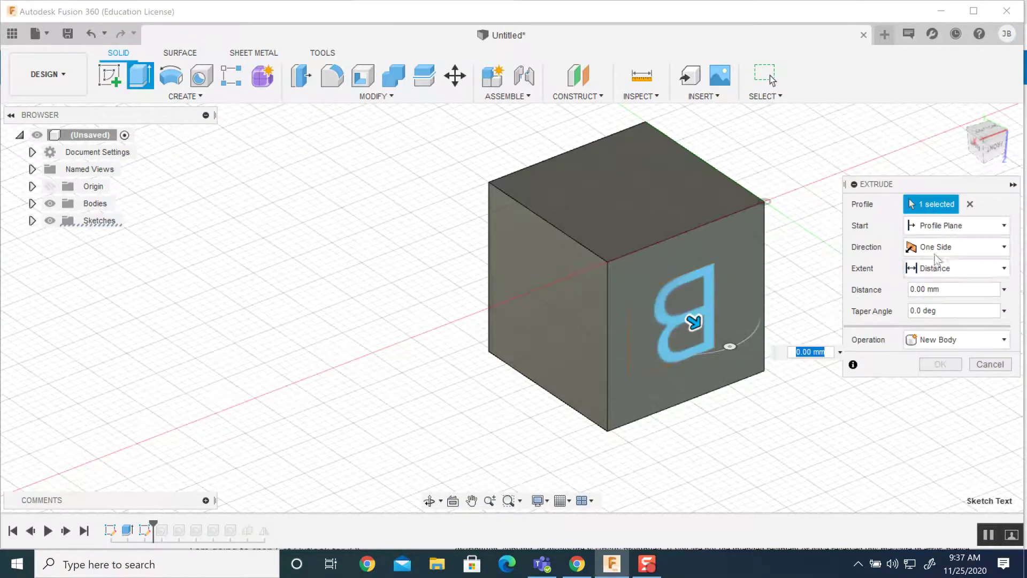
click(948, 337)
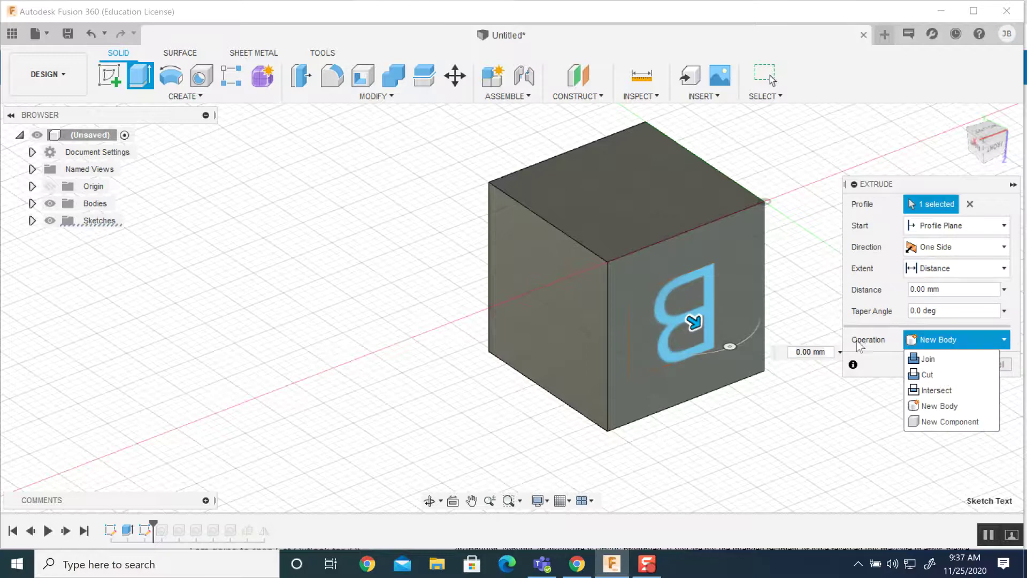
click(935, 374)
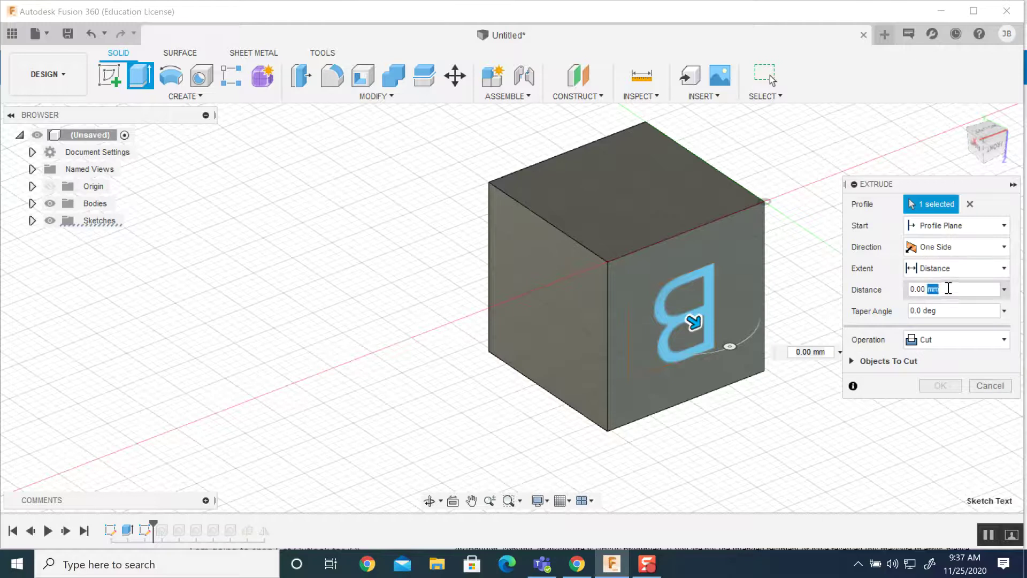
double_click(923, 289)
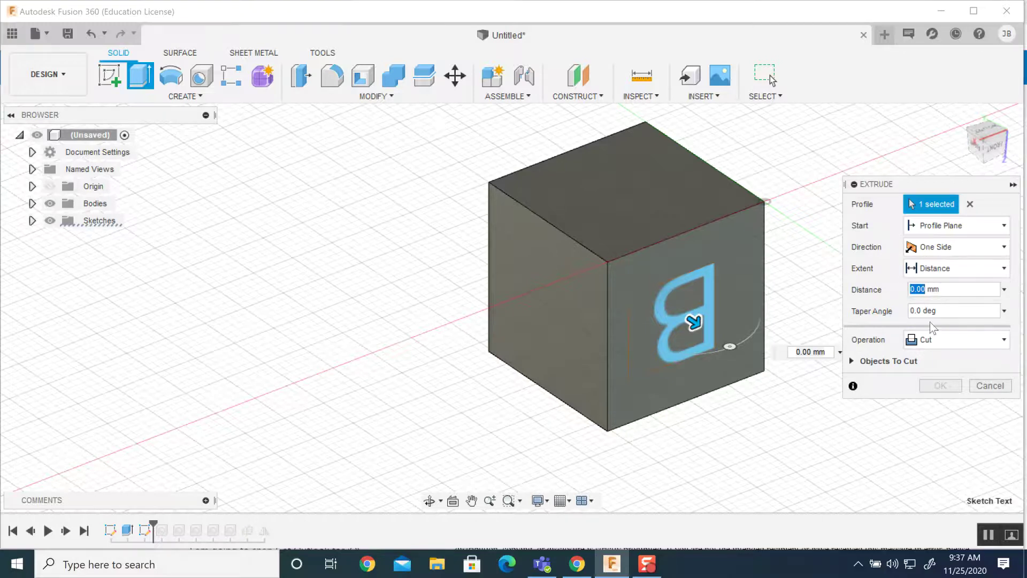
text(-2)
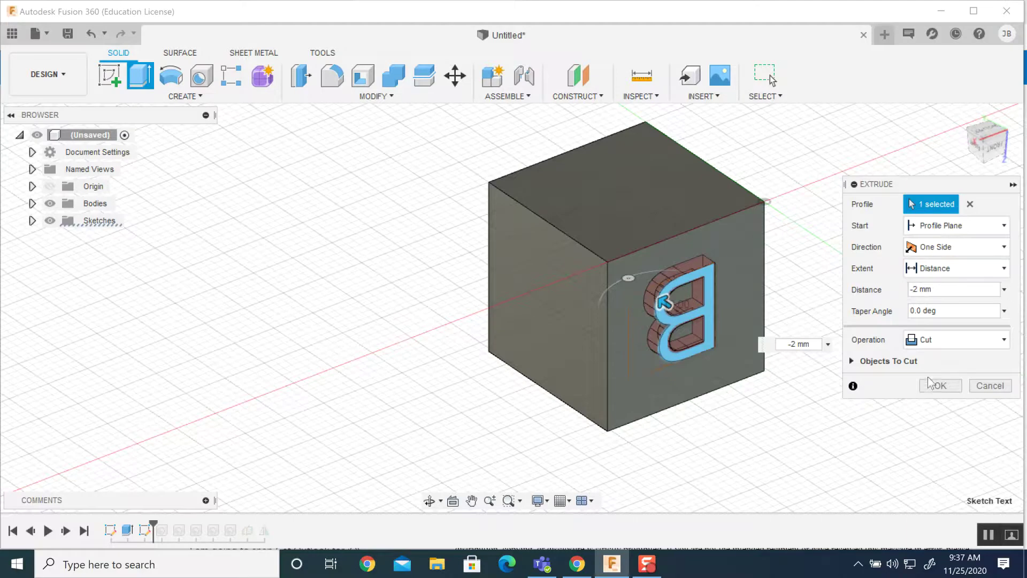
click(954, 338)
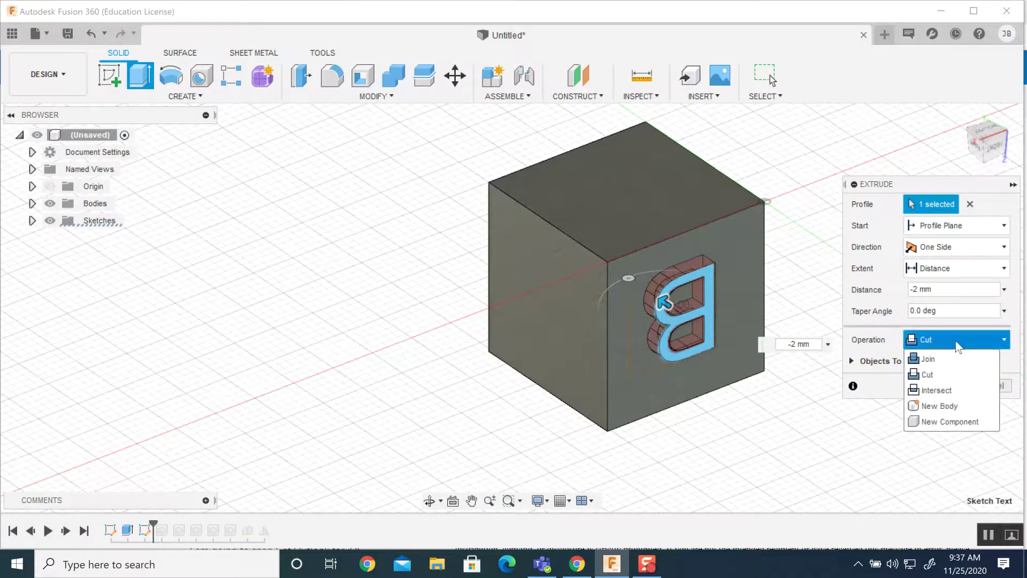
click(947, 375)
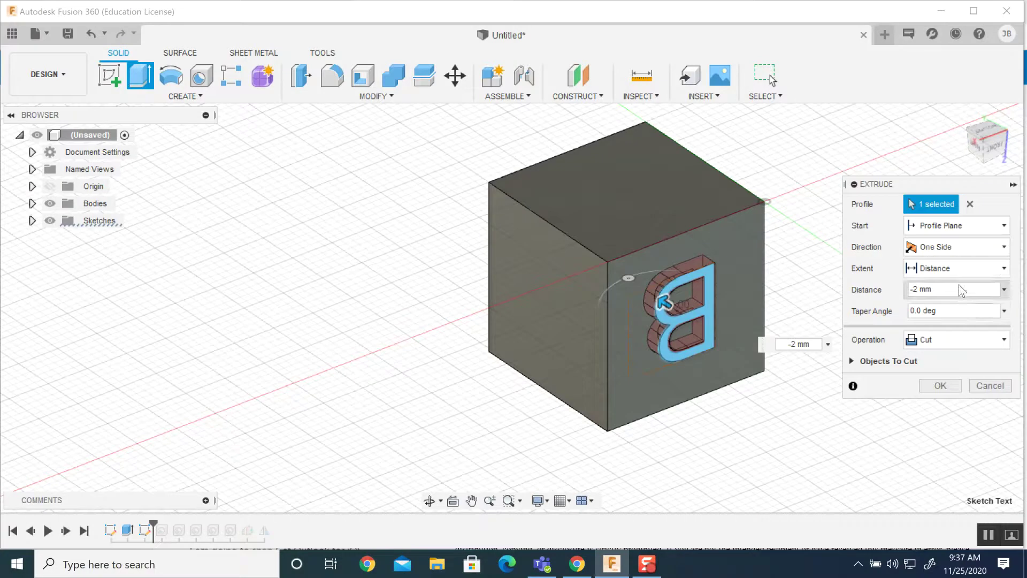
click(939, 386)
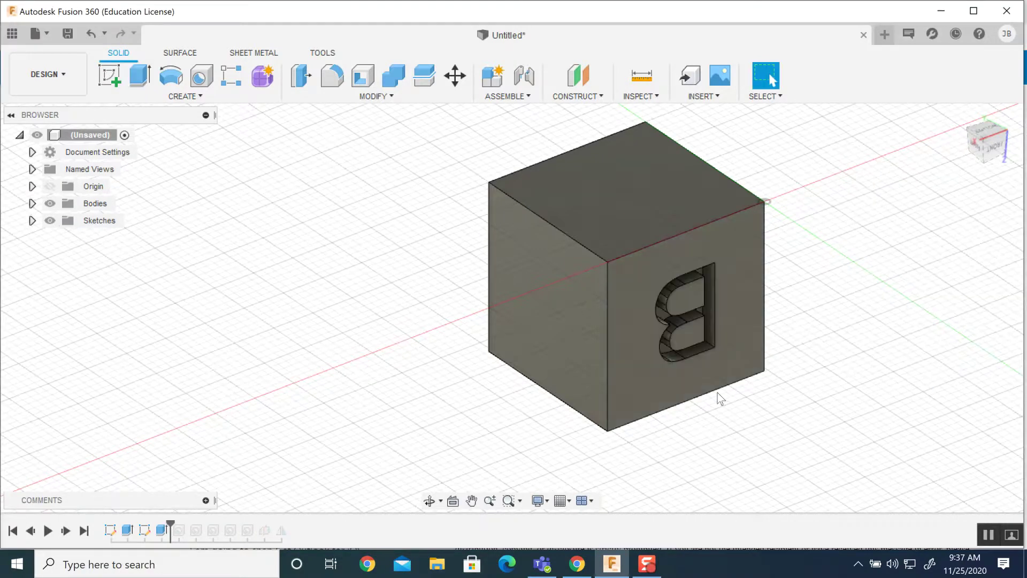
shift+middle_drag(670, 376, 772, 79)
shift+middle_drag(584, 339, 663, 345)
scroll(670, 326, down, 3)
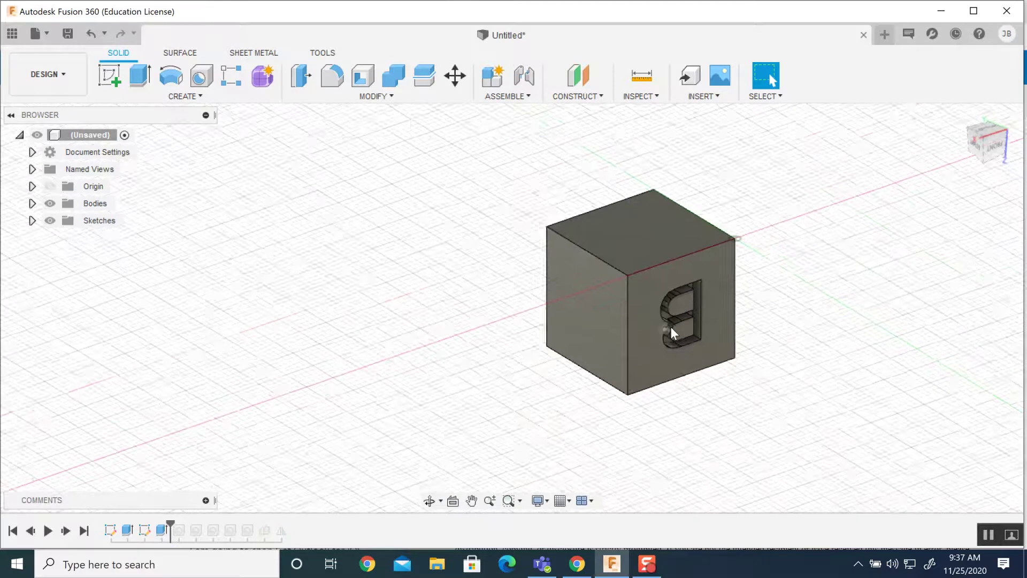
scroll(672, 322, up, 5)
scroll(673, 324, up, 6)
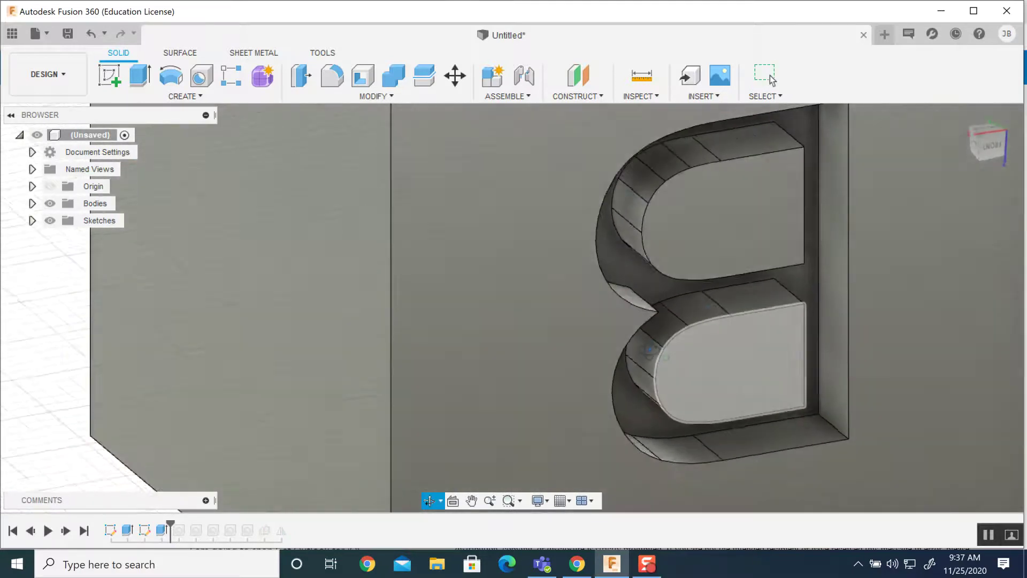
scroll(655, 354, up, 1)
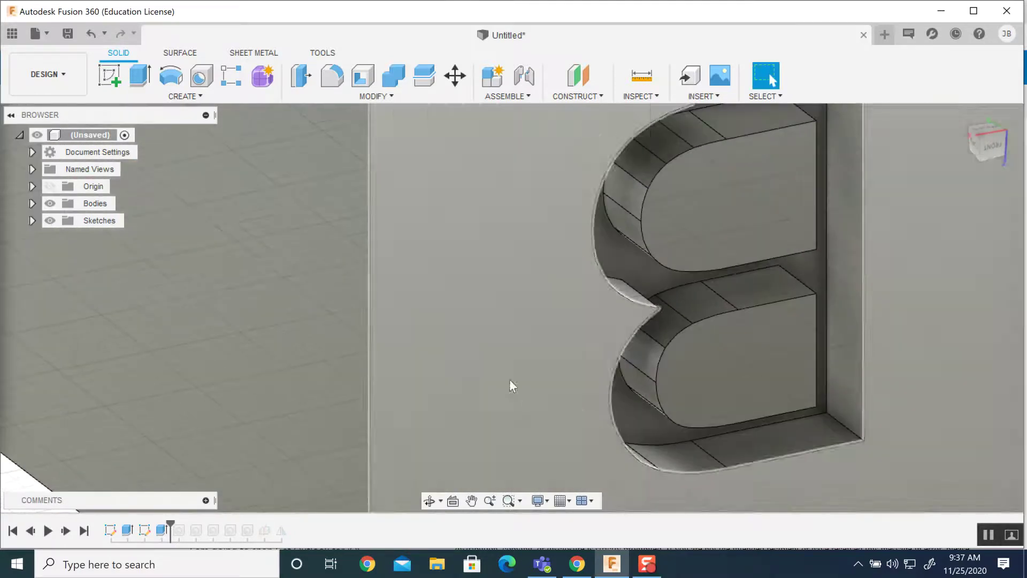
scroll(709, 401, down, 5)
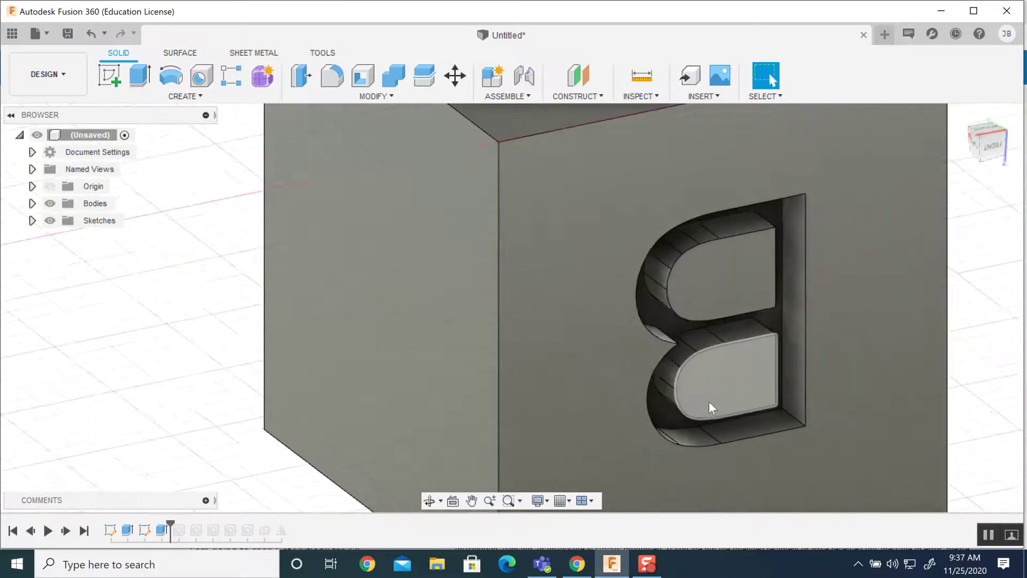
middle_drag(724, 416, 692, 370)
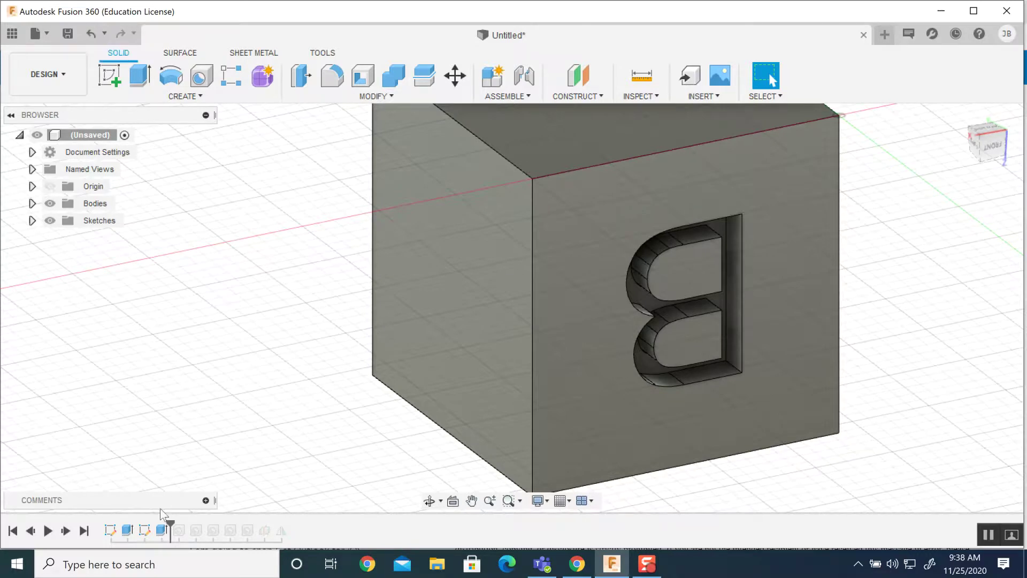
right_click(160, 531)
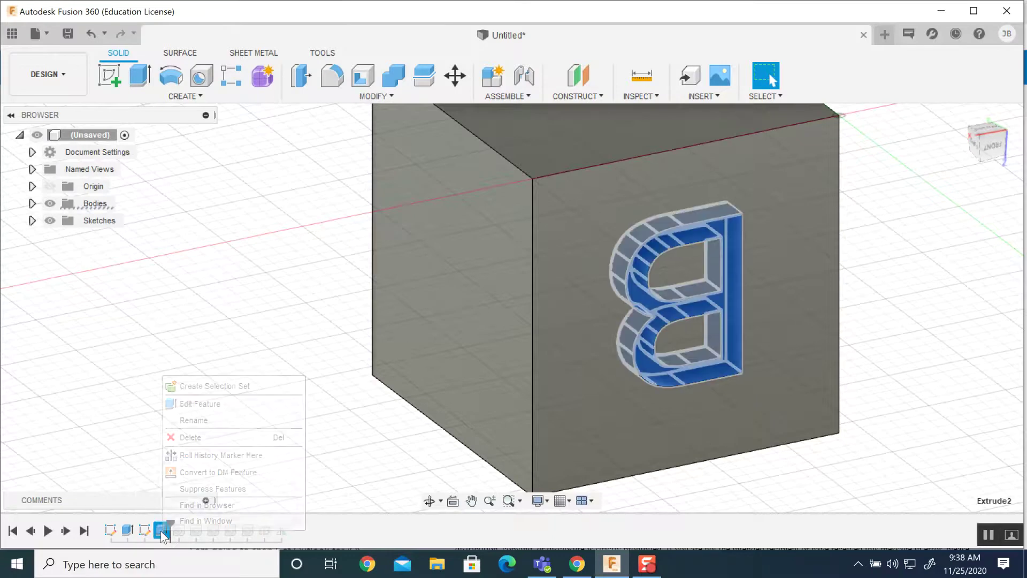
Change the B cut's depth from -2 mm to -1.5 mm.
click(200, 402)
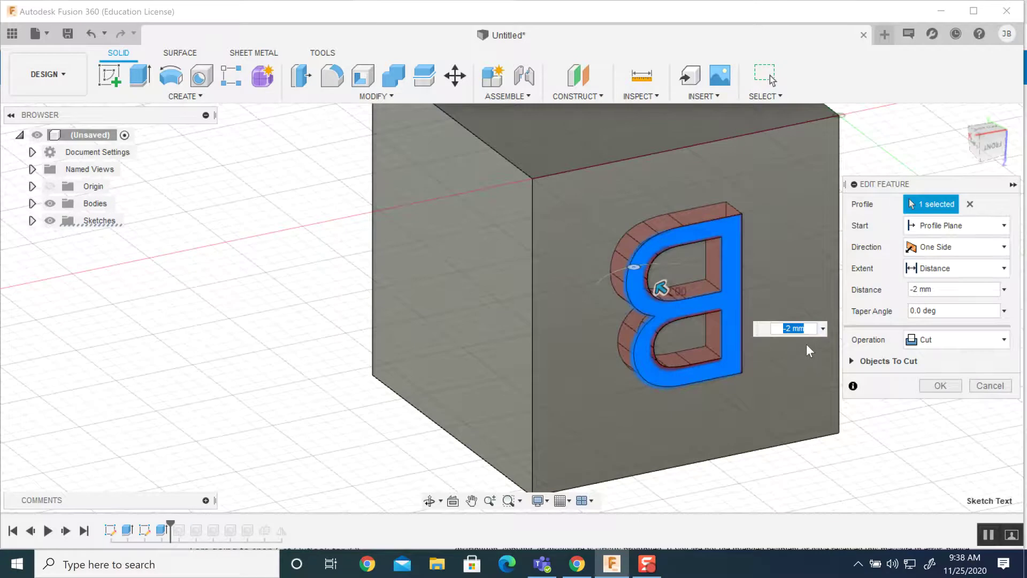
click(792, 329)
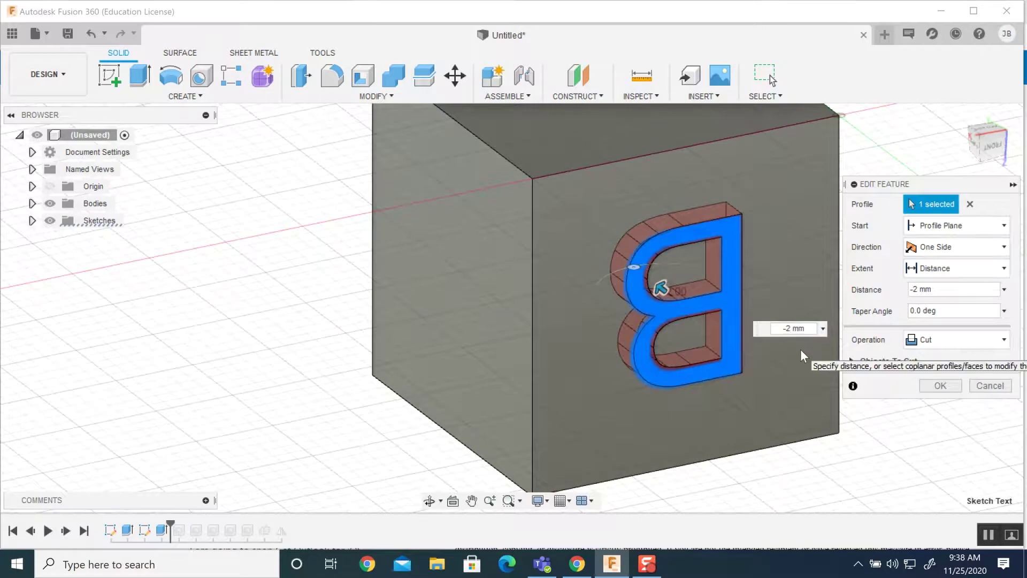
key(BackSpace)
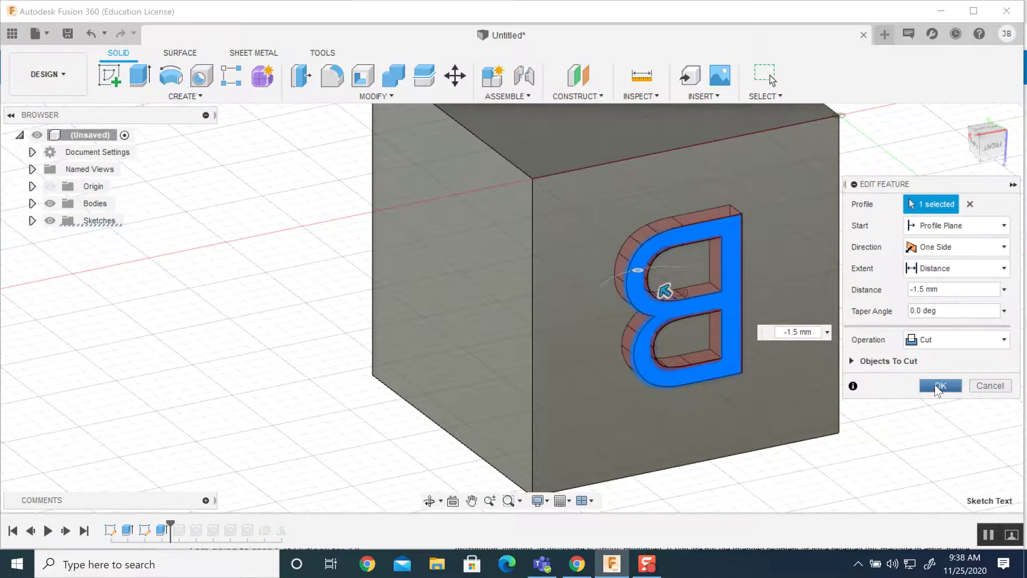
click(937, 387)
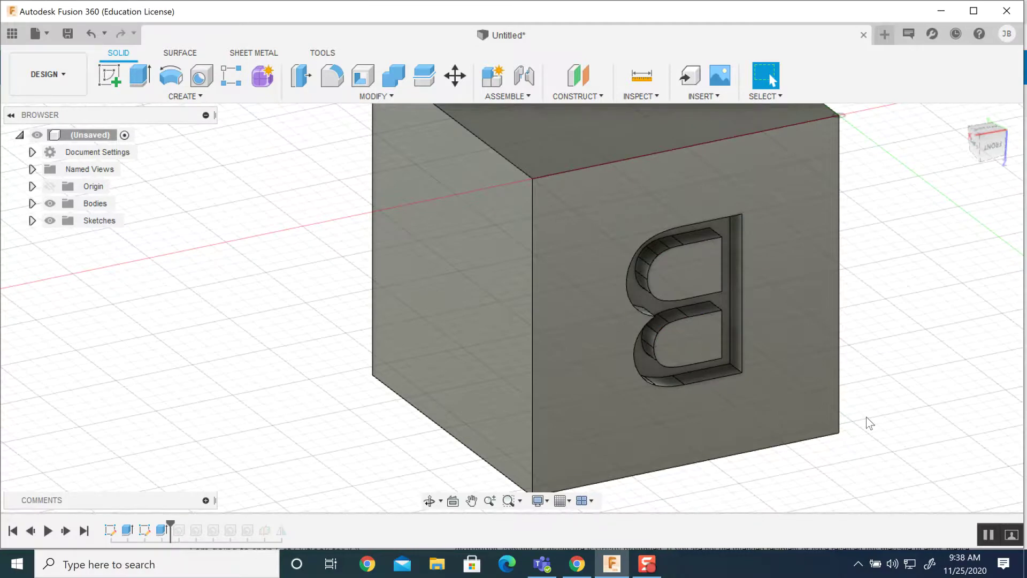
Move the timeline marker to the end so the pip holes reappear beside the engraved B.
scroll(522, 305, down, 5)
middle_drag(518, 303, 511, 319)
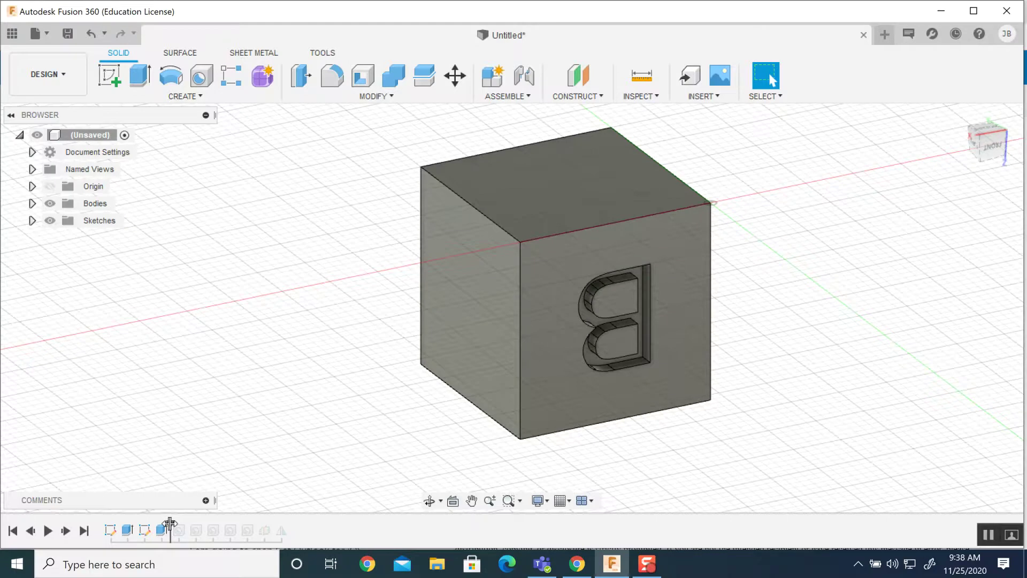
drag(170, 527, 290, 529)
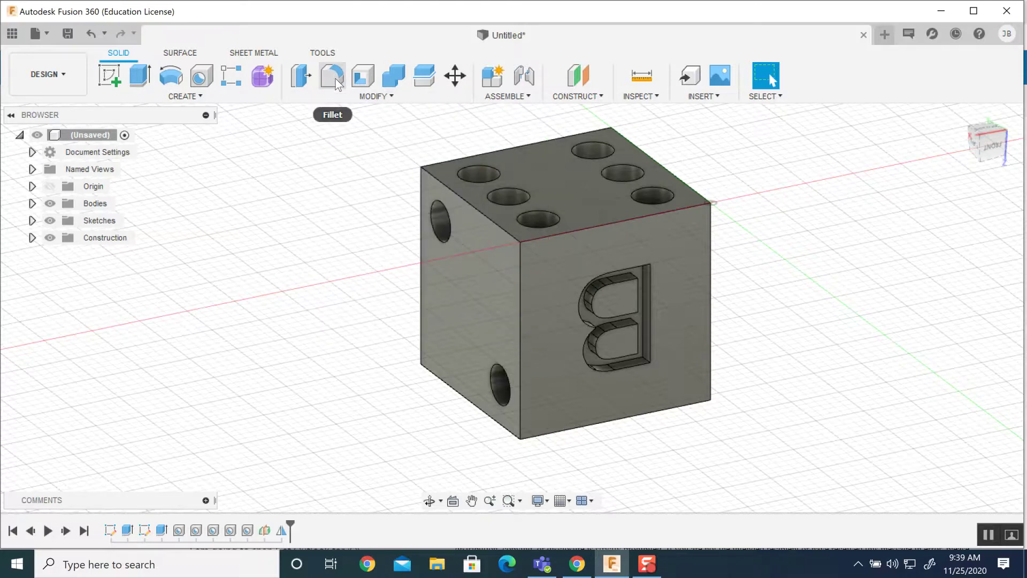
Start a fillet and select the nine visible edges of the die.
click(333, 79)
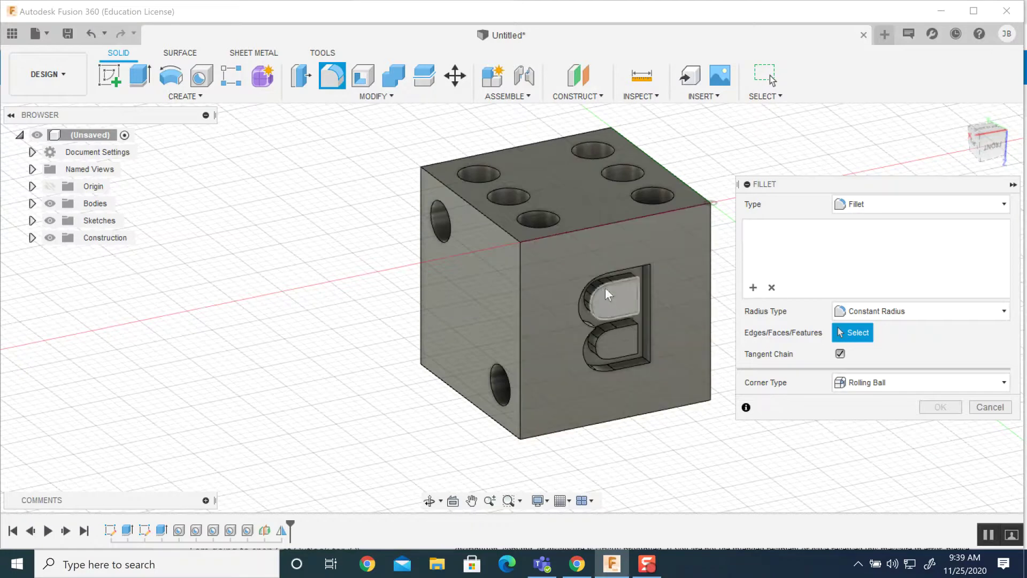
click(576, 232)
click(519, 287)
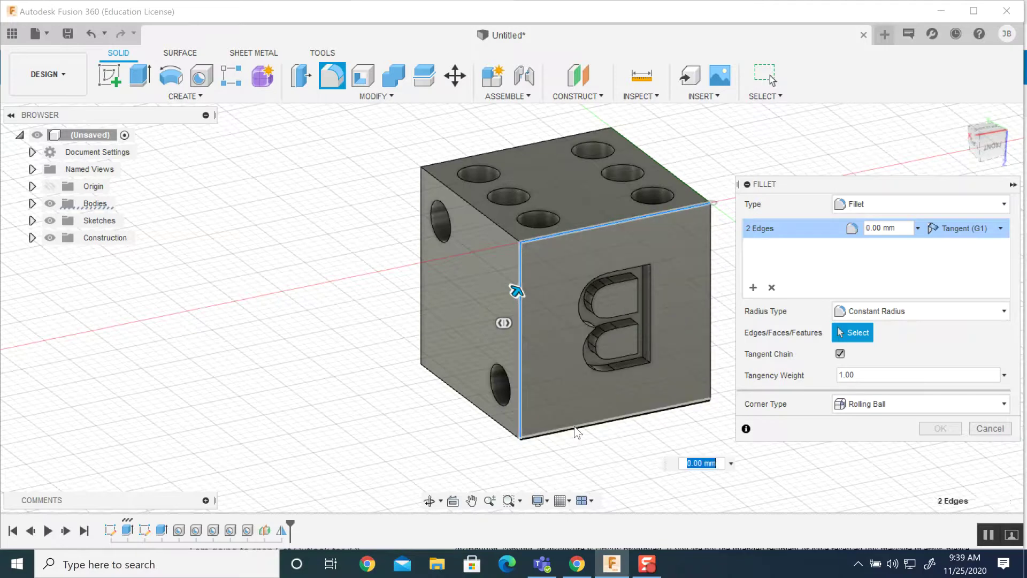
click(577, 431)
click(711, 283)
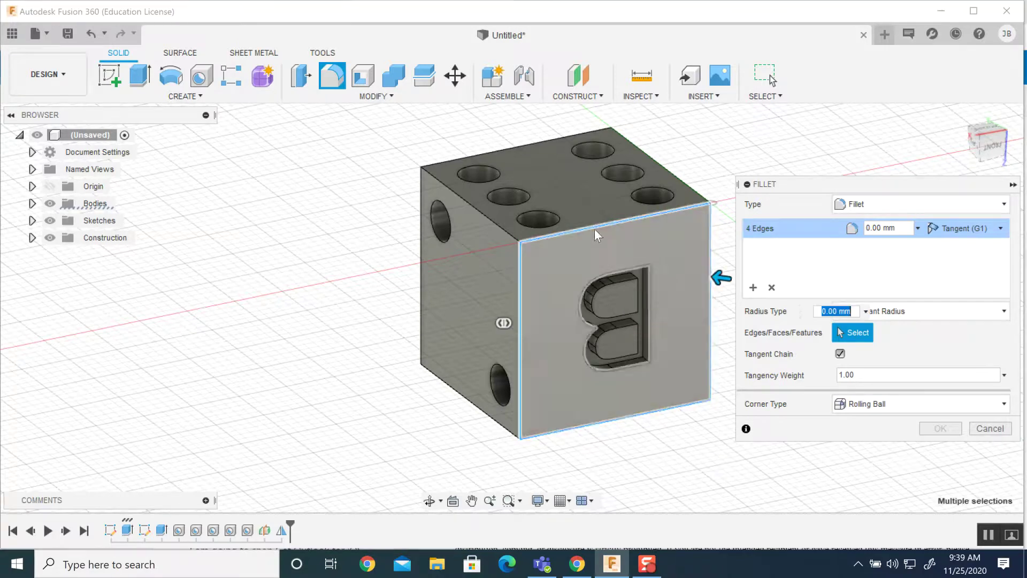
click(494, 222)
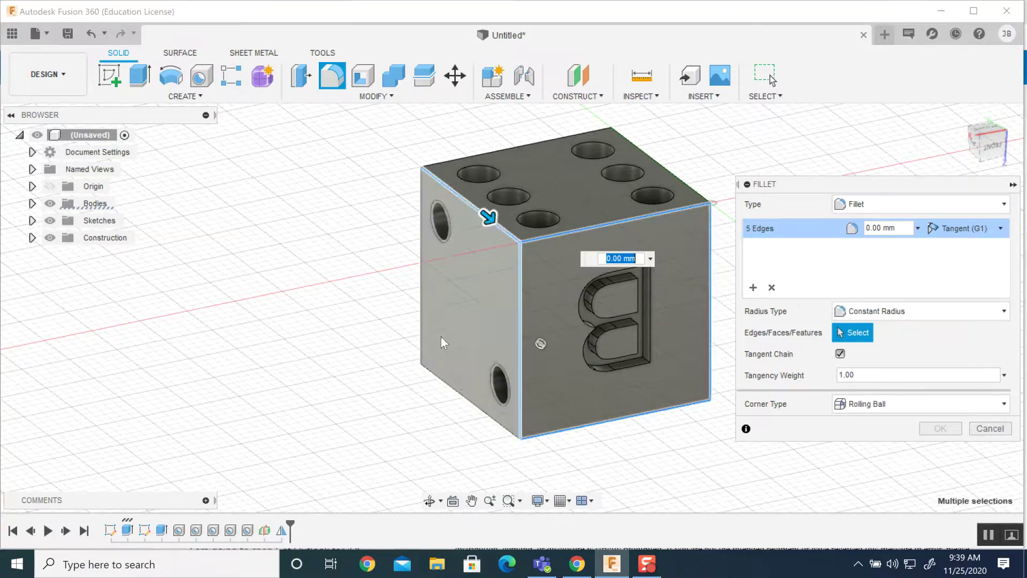
click(470, 402)
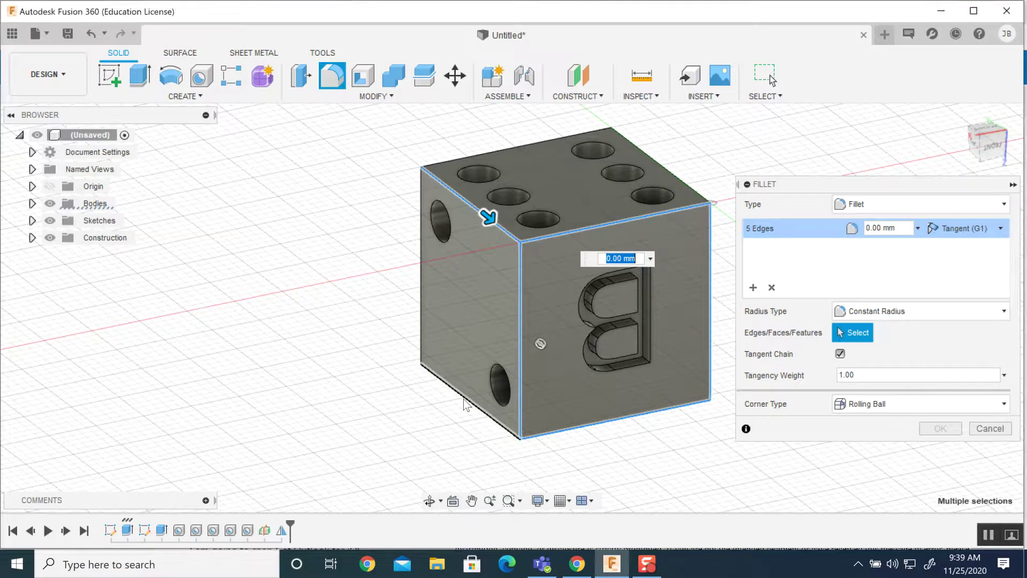
click(422, 315)
click(466, 153)
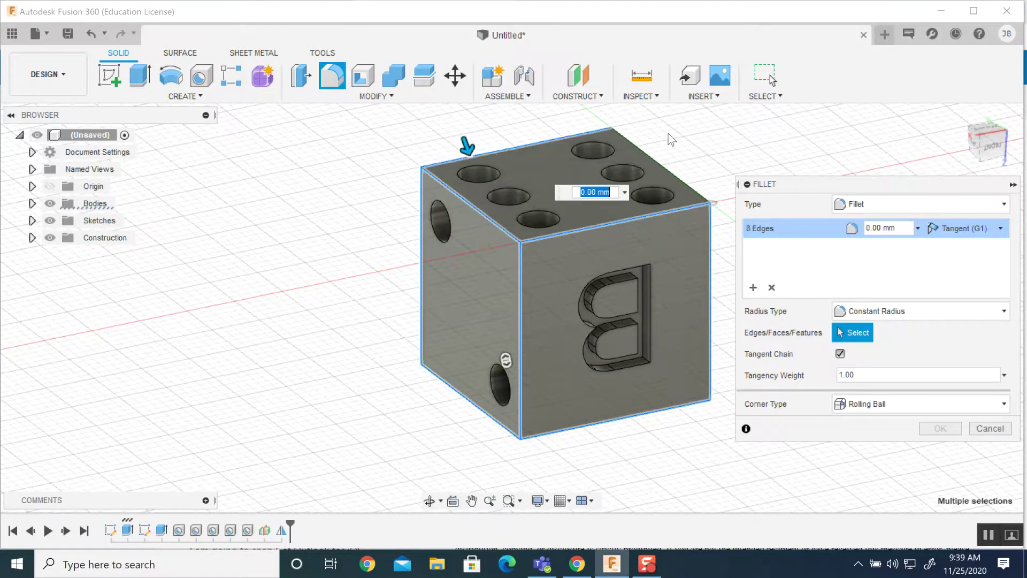
click(630, 142)
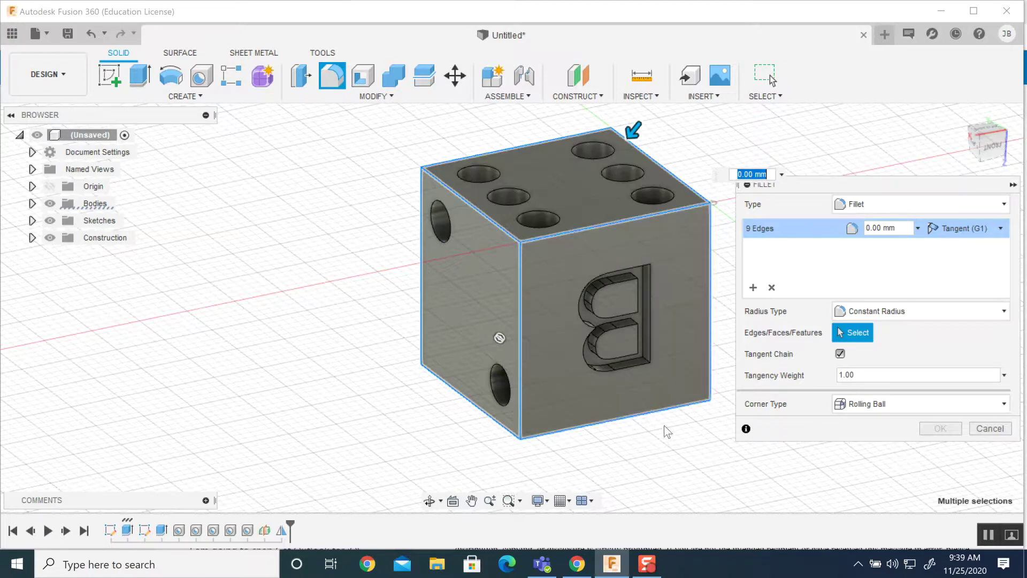
Orbit to the back and add the three remaining hidden edges to the fillet.
shift+middle_drag(672, 447, 473, 390)
click(573, 274)
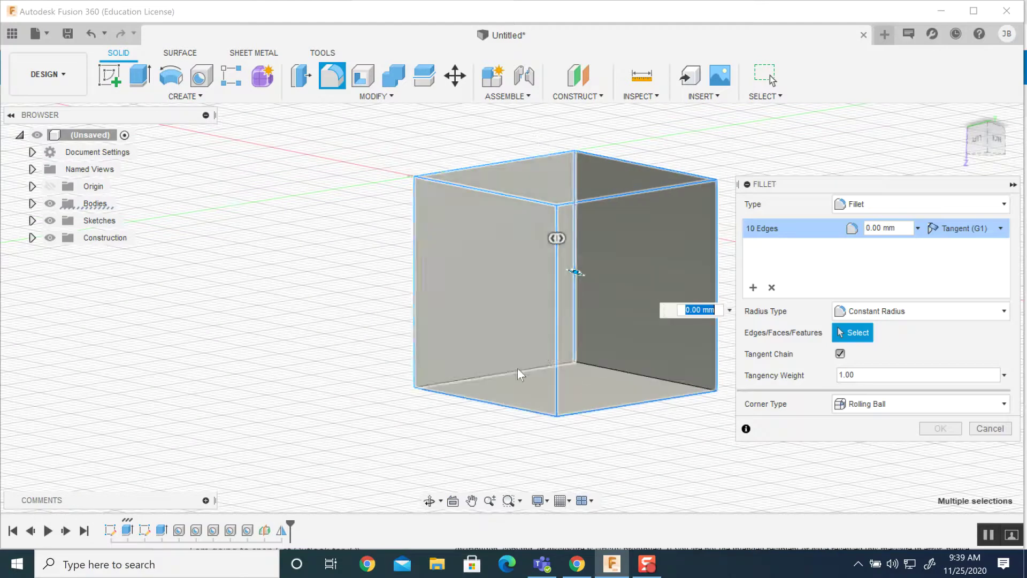
click(516, 371)
click(610, 377)
shift+middle_drag(649, 427, 448, 466)
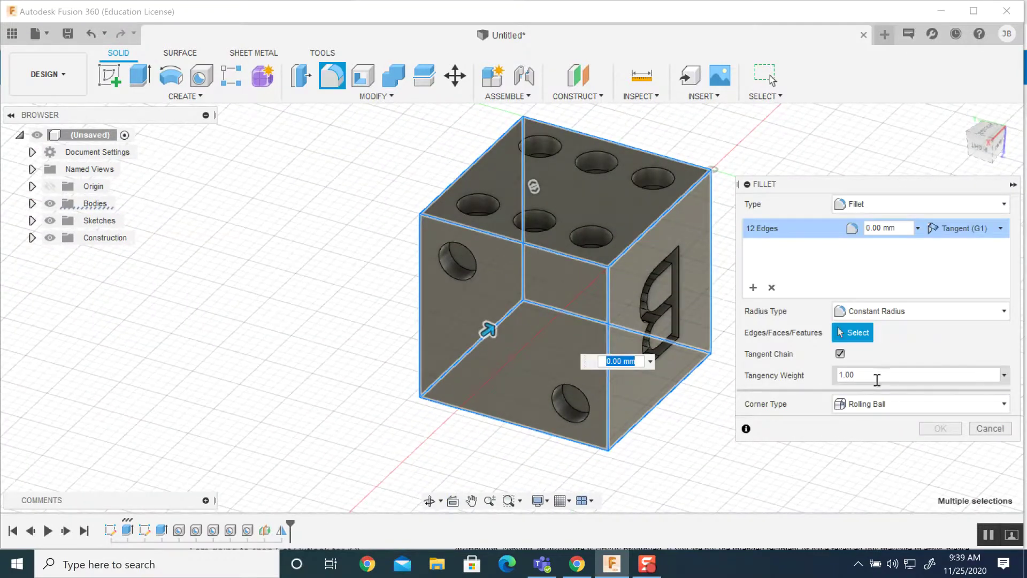
Set the fillet radius to 1 mm with Setback corner type and apply it.
click(877, 229)
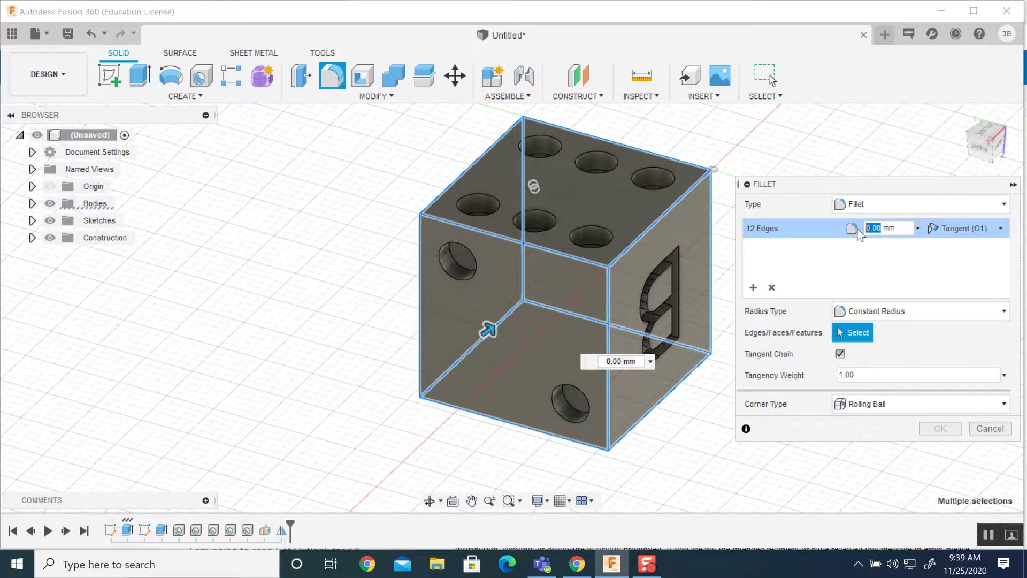
text(1)
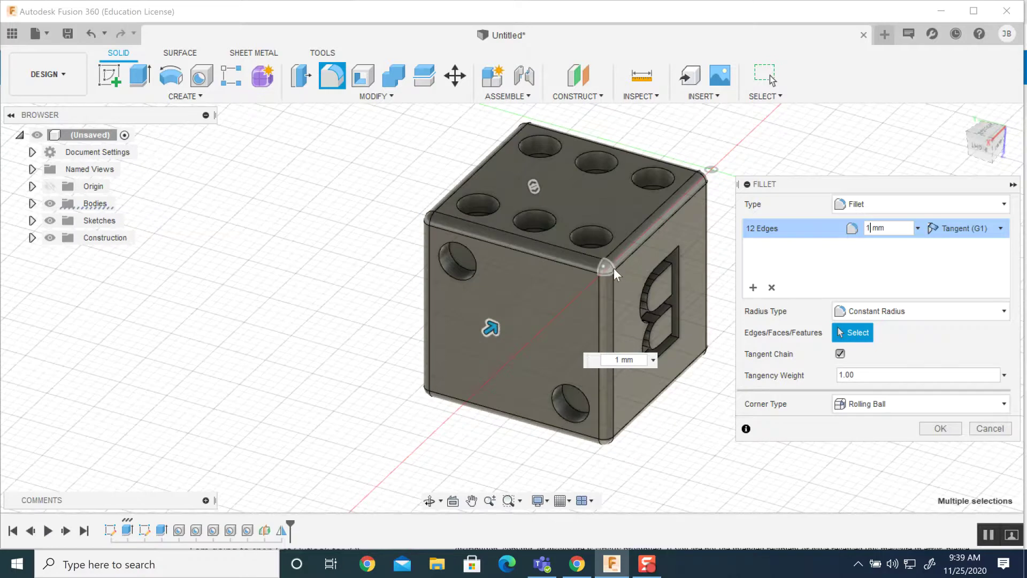
scroll(617, 275, up, 2)
scroll(601, 265, up, 2)
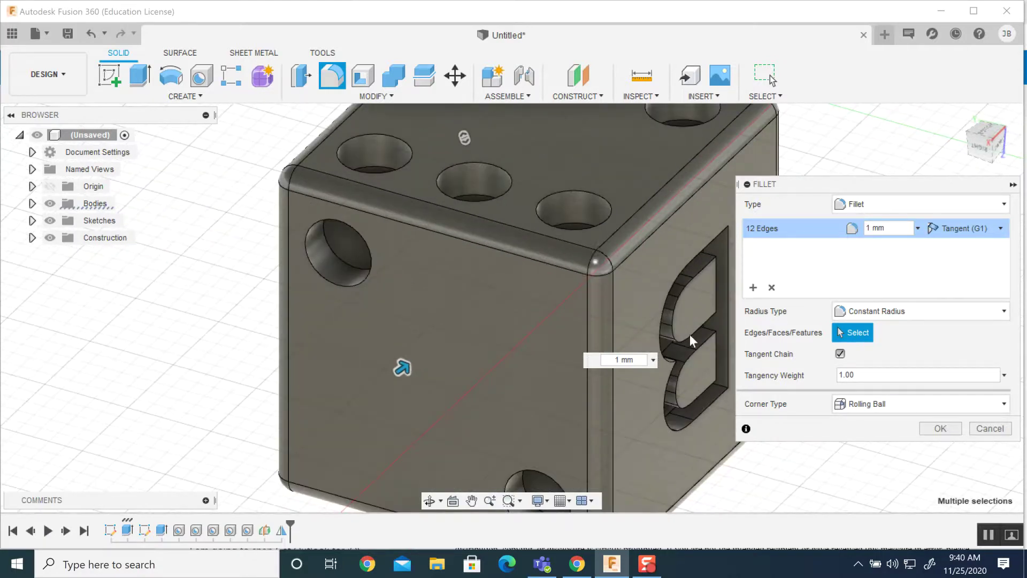
click(875, 405)
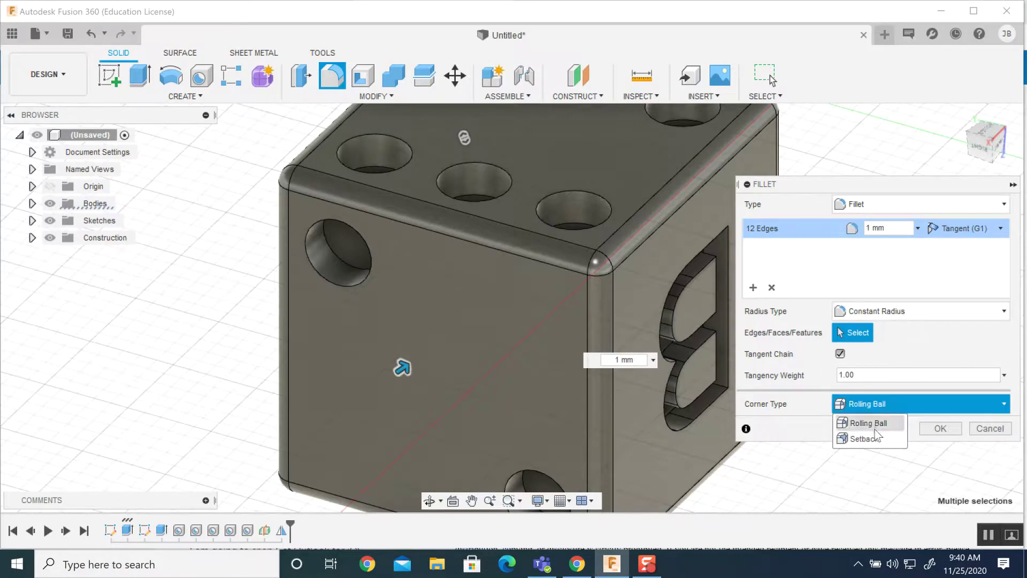
click(873, 436)
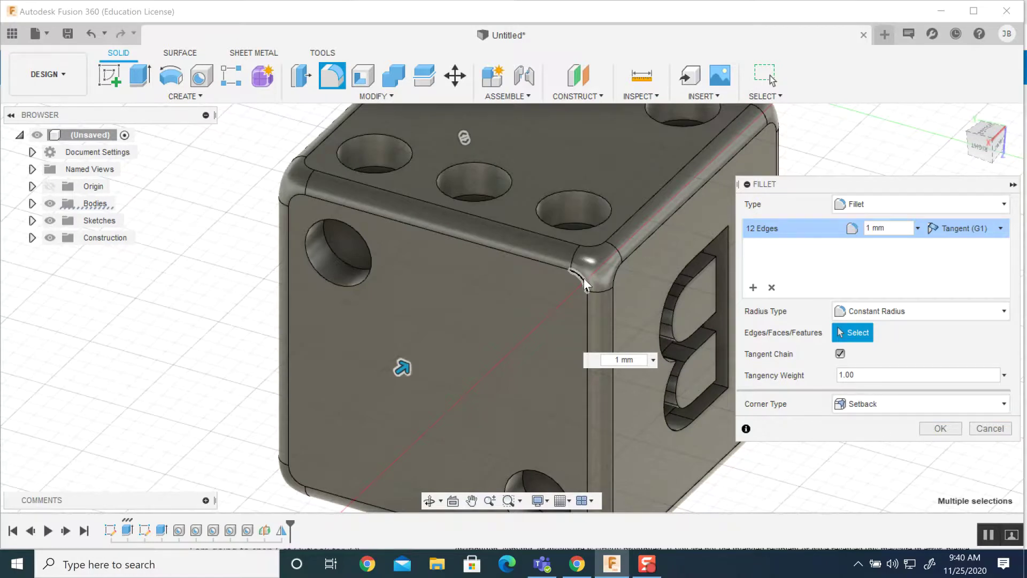
shift+middle_drag(526, 286, 476, 338)
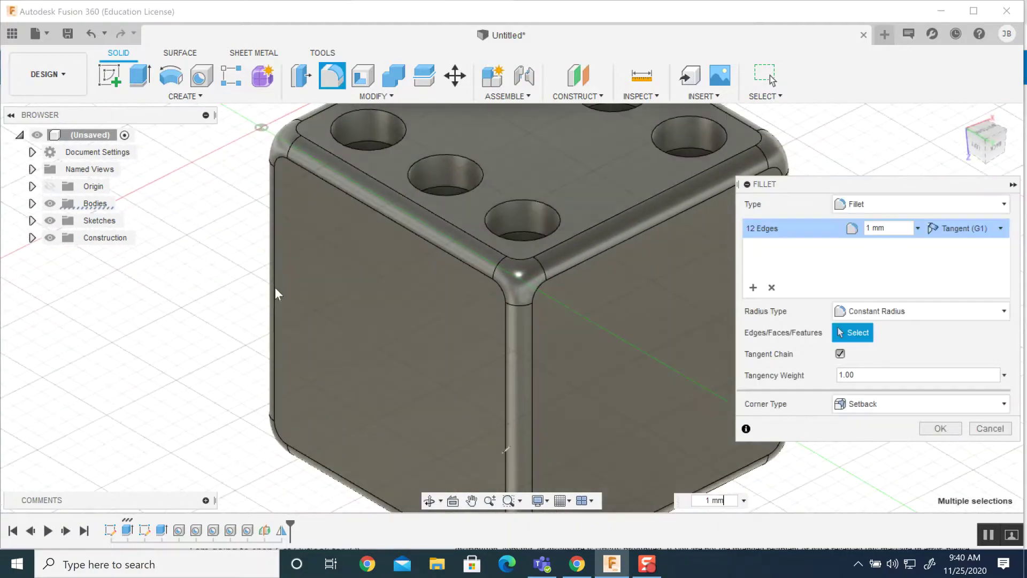
scroll(605, 370, down, 1)
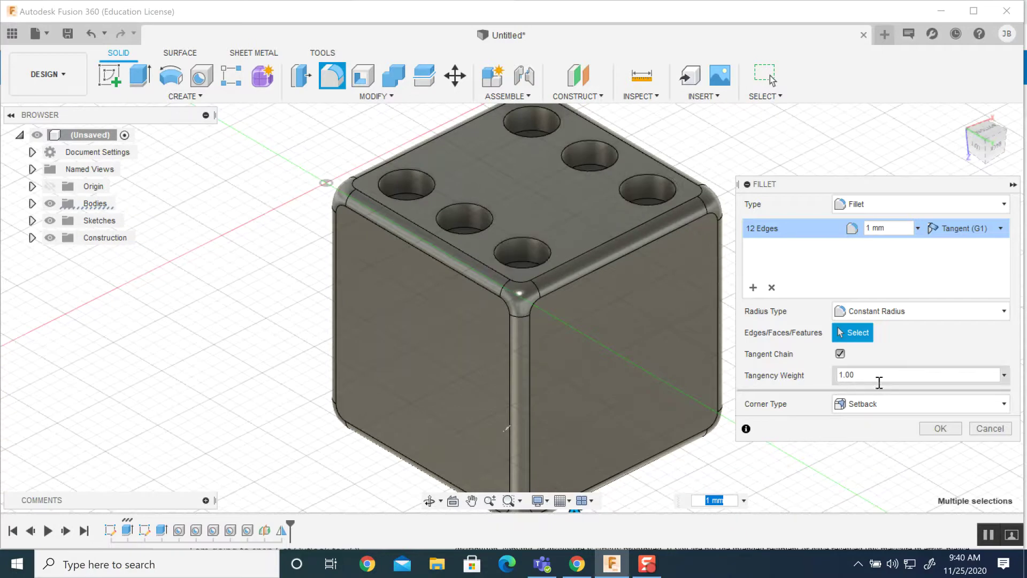
click(937, 427)
shift+middle_drag(635, 357, 213, 345)
scroll(613, 406, down, 2)
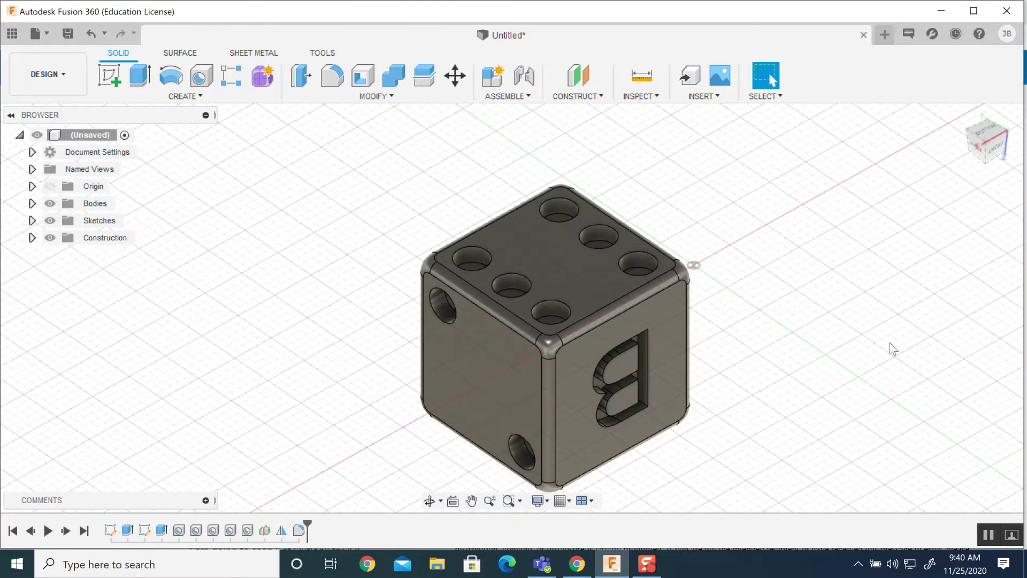
Save the die design as 'Biro Dice Tutorial' in the DICE project.
middle_drag(800, 348, 792, 317)
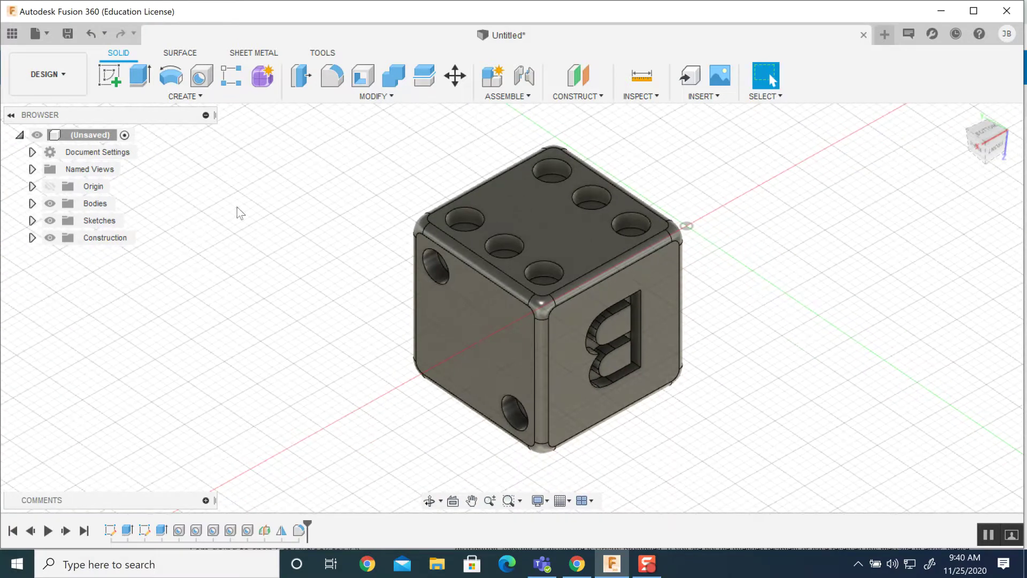
click(68, 35)
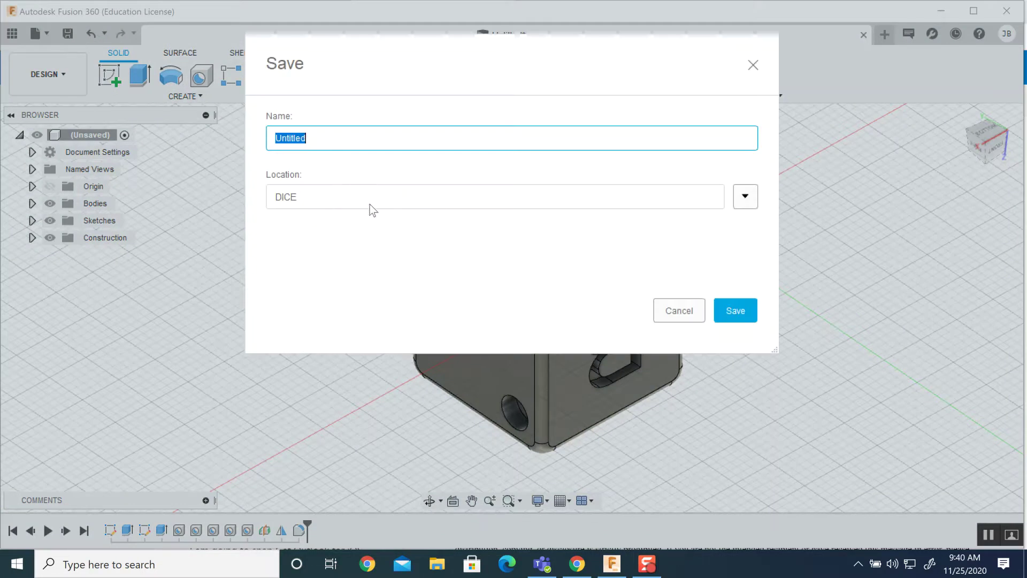
click(736, 202)
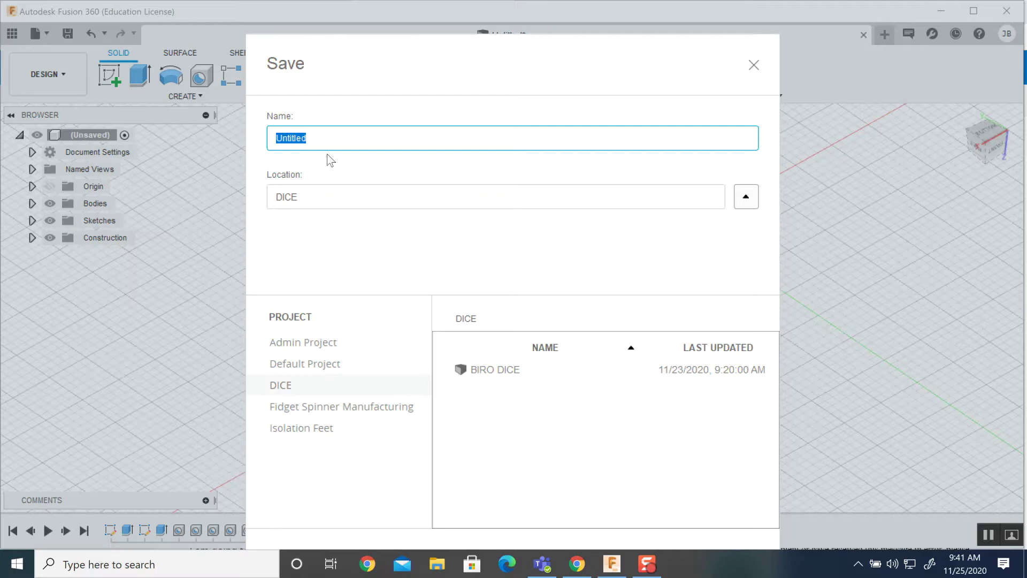
text(Biro Dice Tutorial)
key(Return)
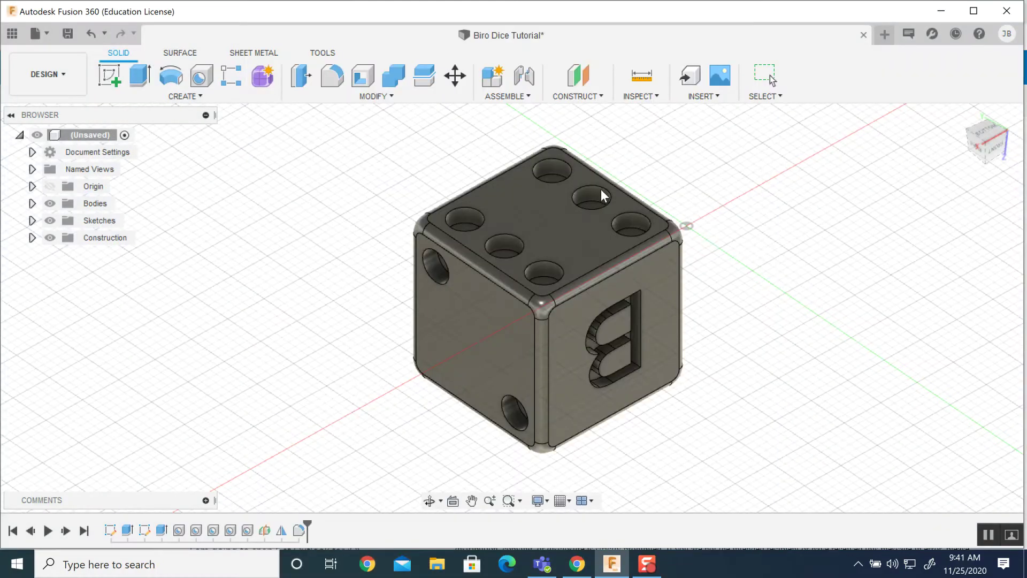
Show the DICE project's designs, select Biro Dice Tutorial, and bring up the project's member list.
click(14, 35)
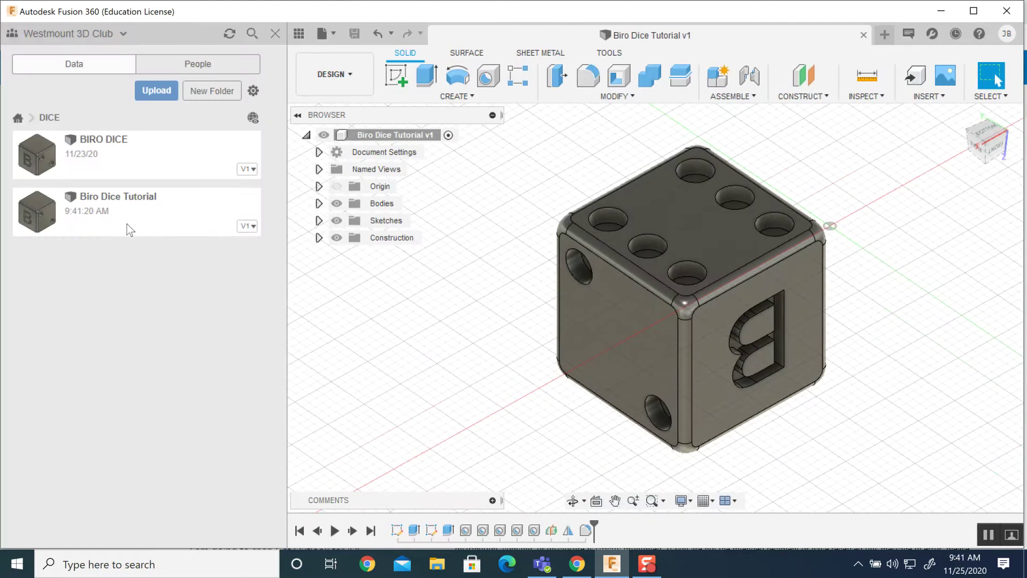
click(127, 223)
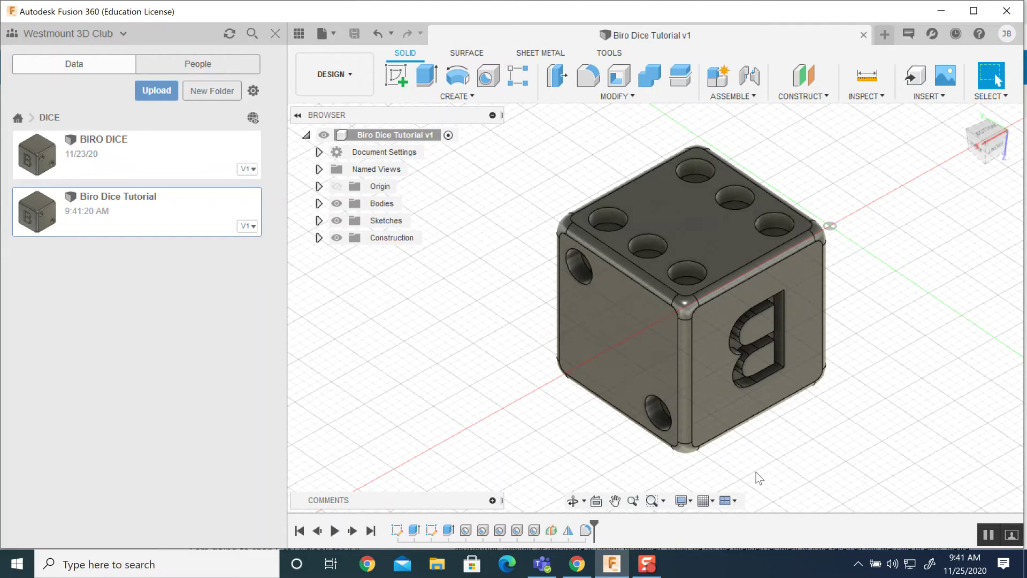
click(200, 67)
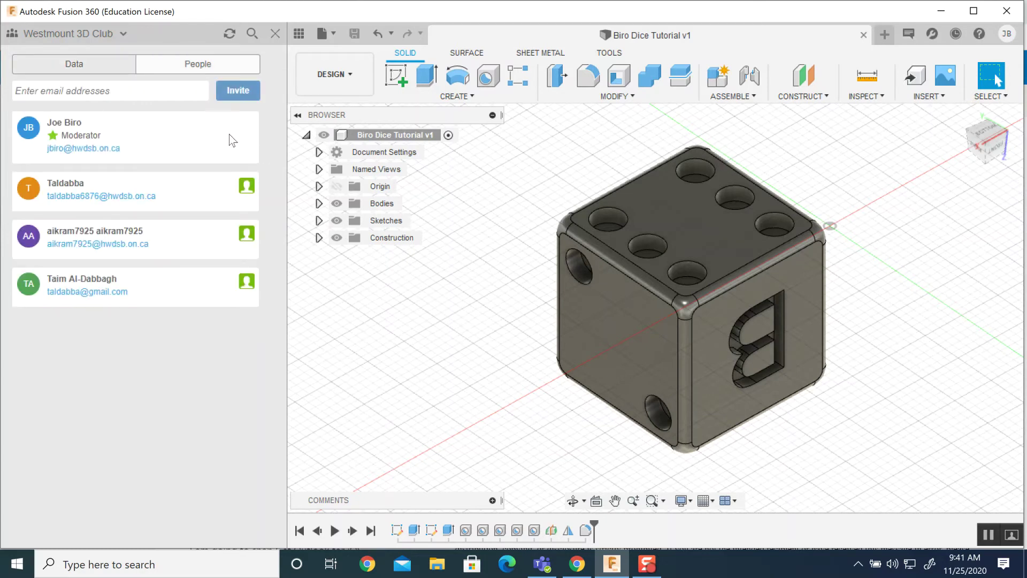
Enter the invitee's e-mail address in the project's invite field.
click(138, 90)
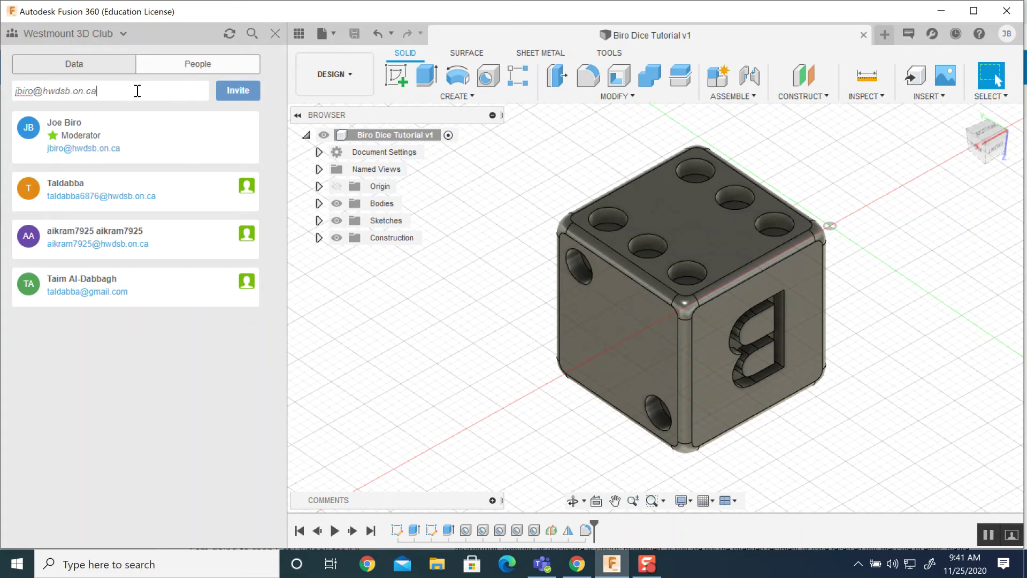